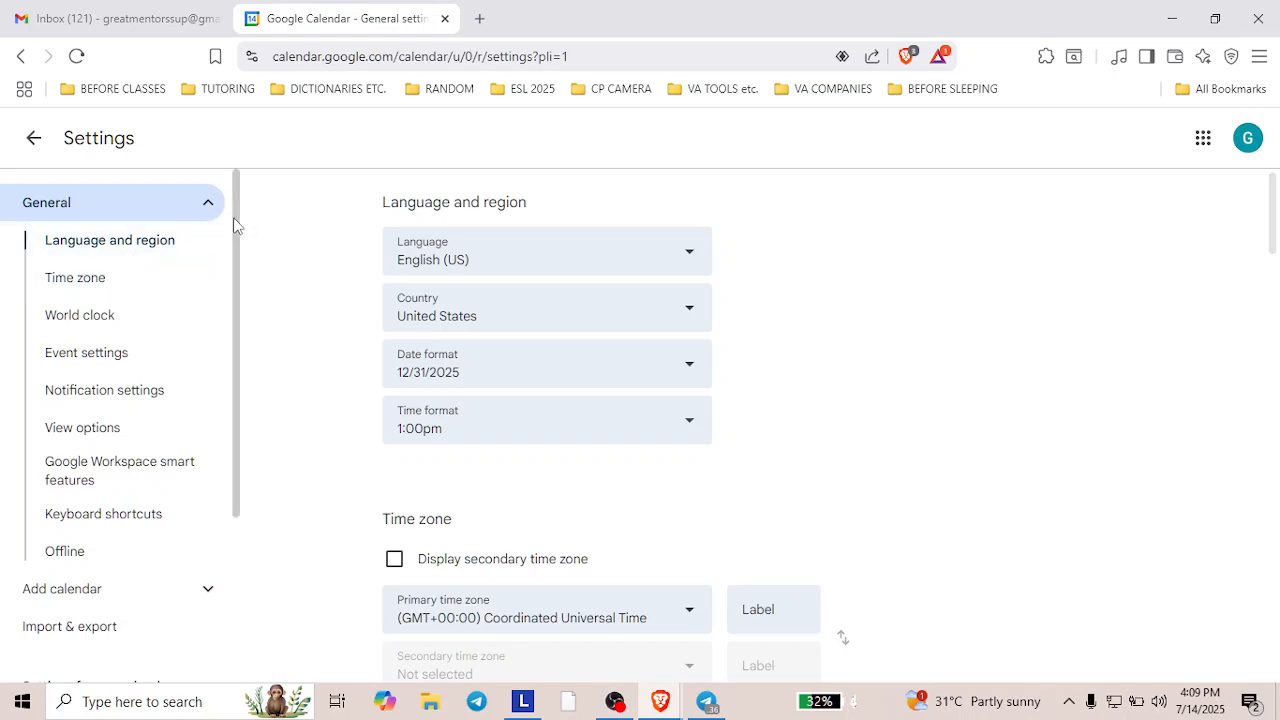
Step: Subscribe to another person's calendar, choosing the suggested contact whose e-mail address starts with "en"
drag(234, 226, 234, 402)
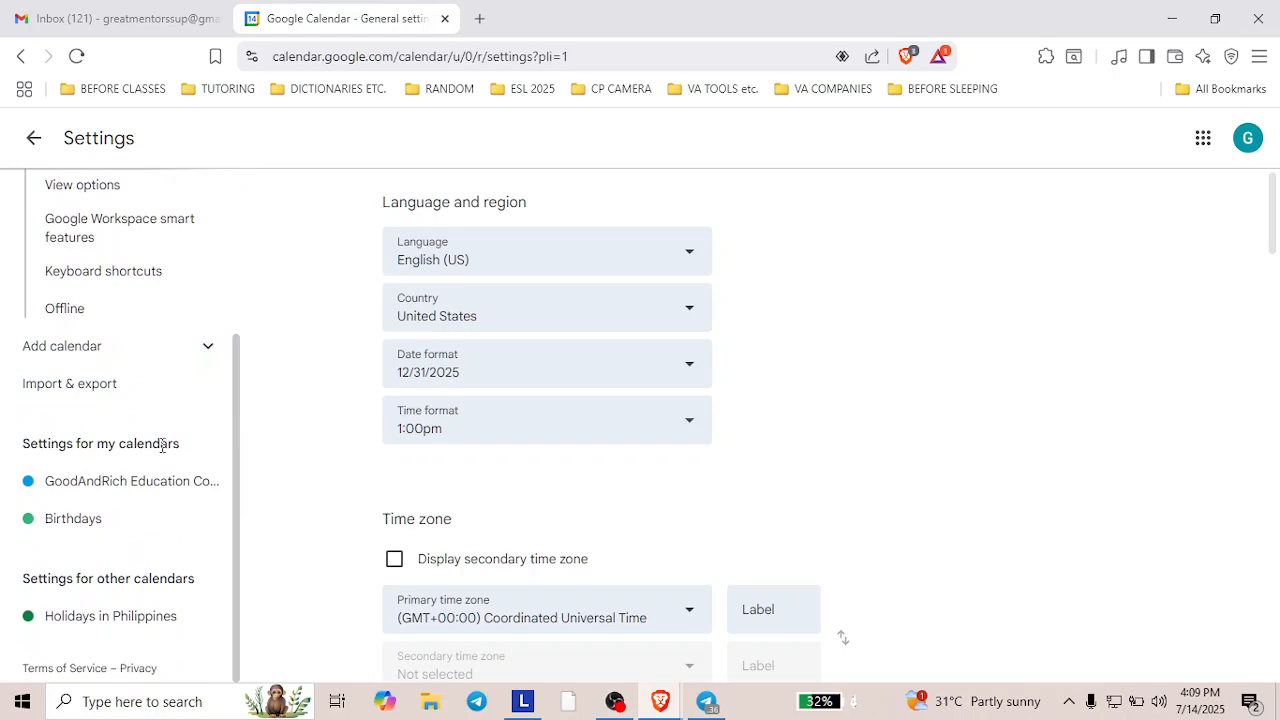
scroll(92, 366, up, 1)
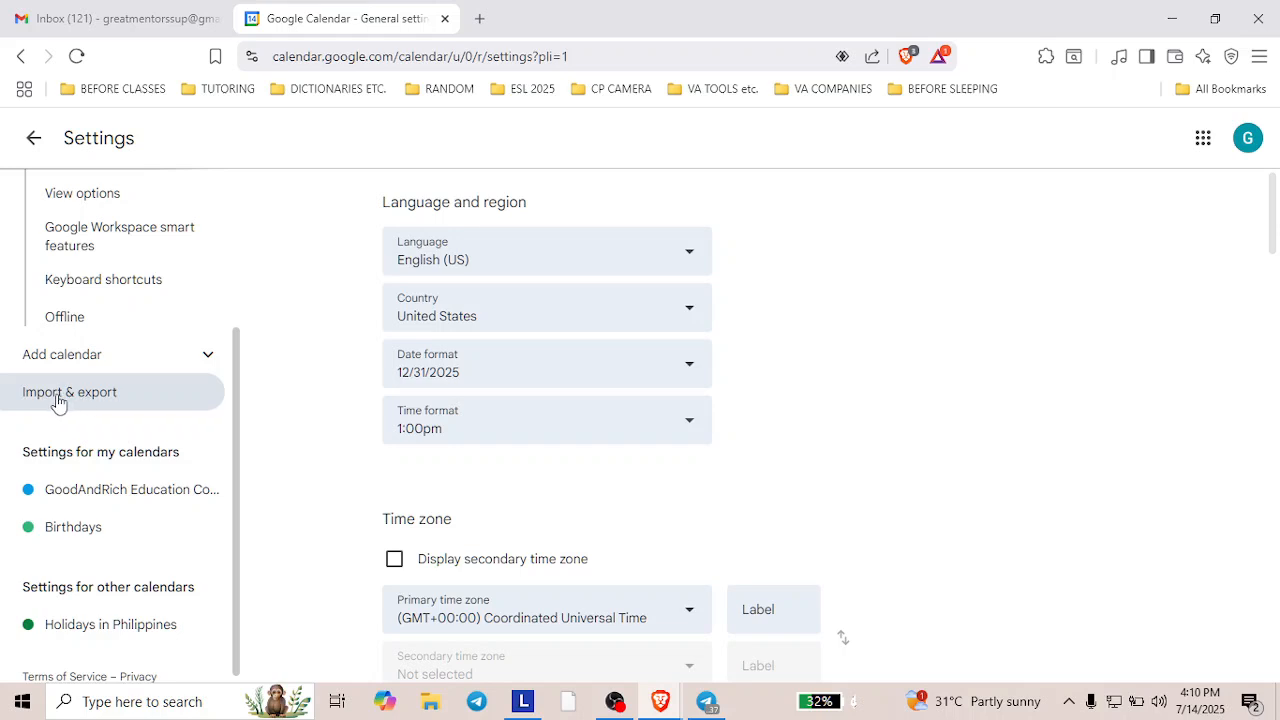
click(200, 358)
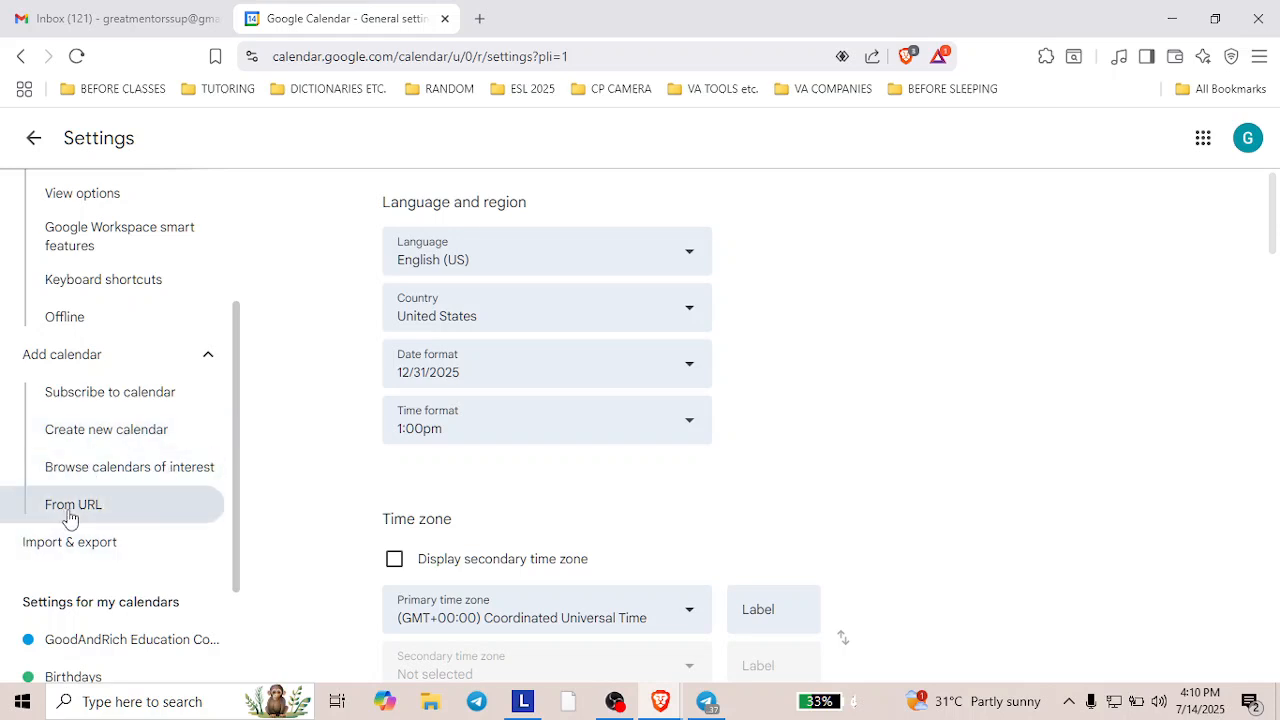
click(112, 400)
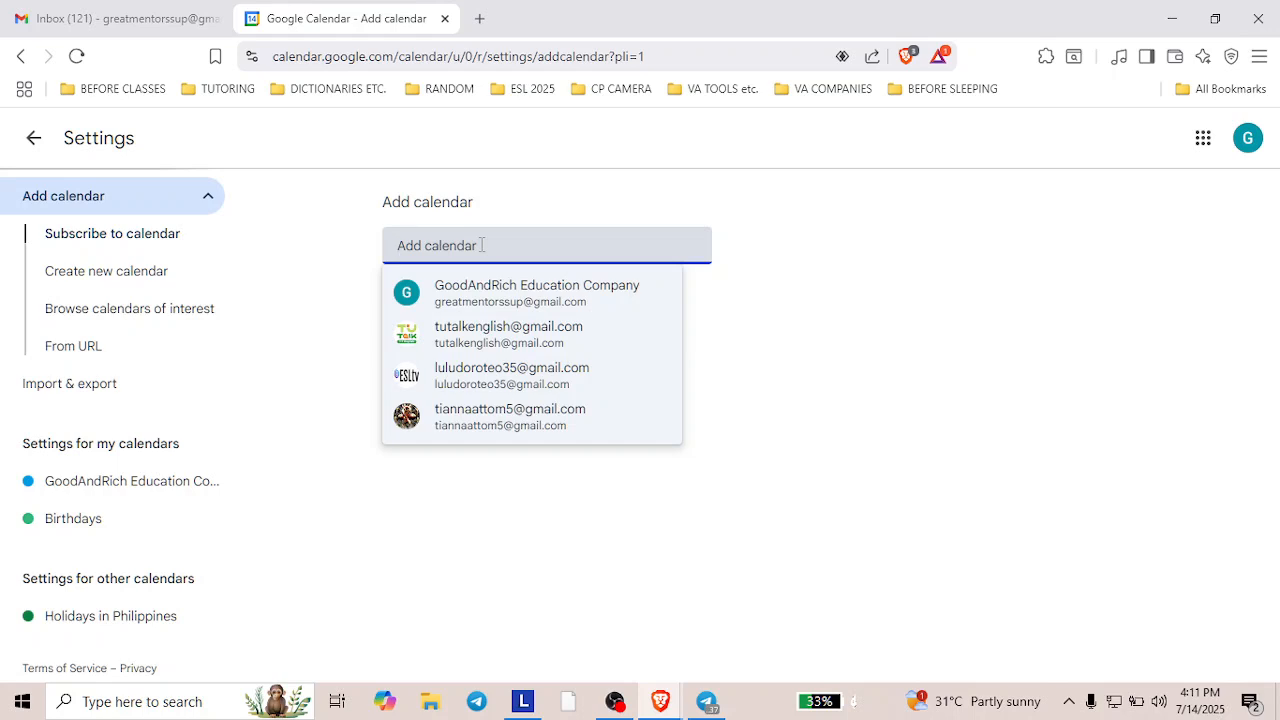
text(en)
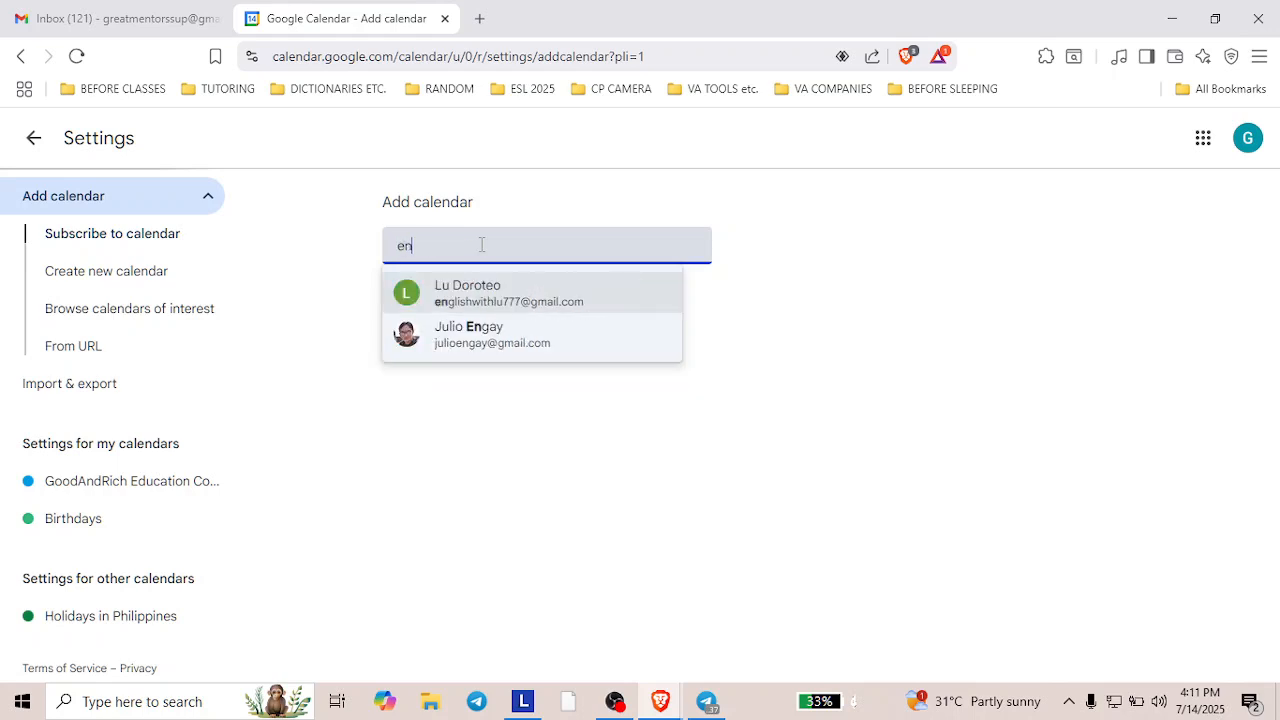
click(482, 295)
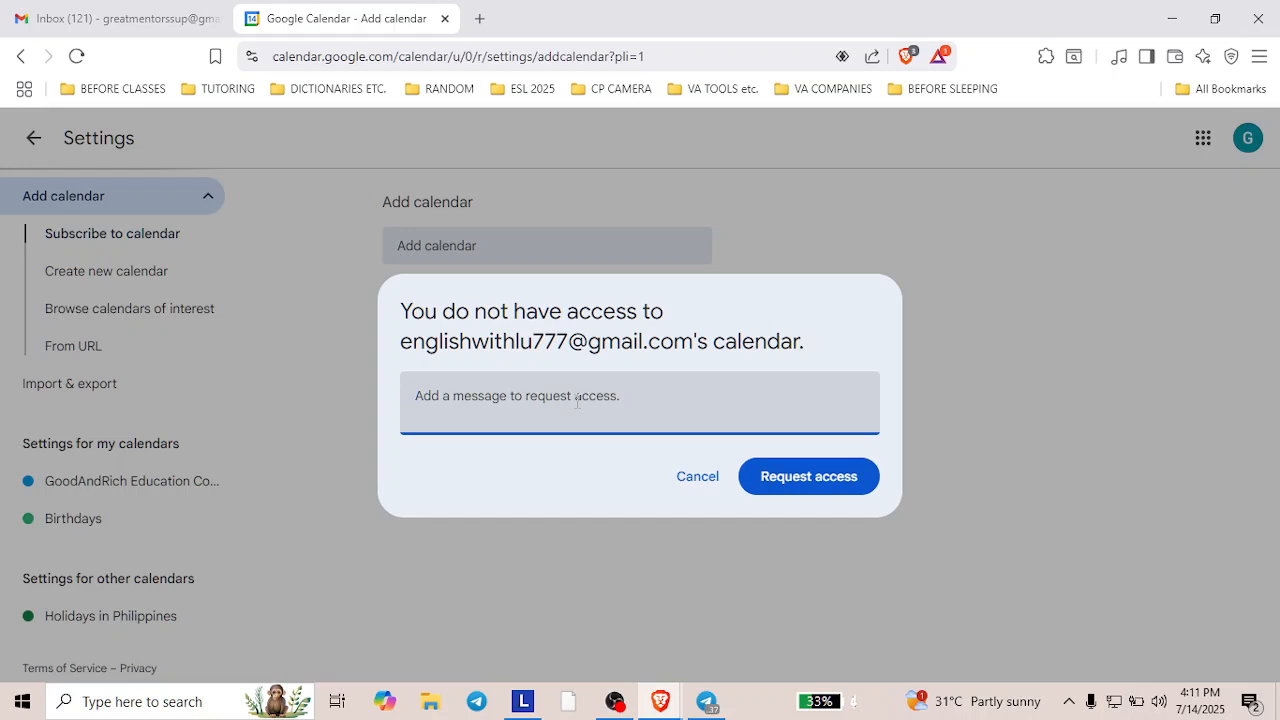
Step: Request access to the contact's calendar with a short message that says hi and introduces the sender by name
text(Hi)
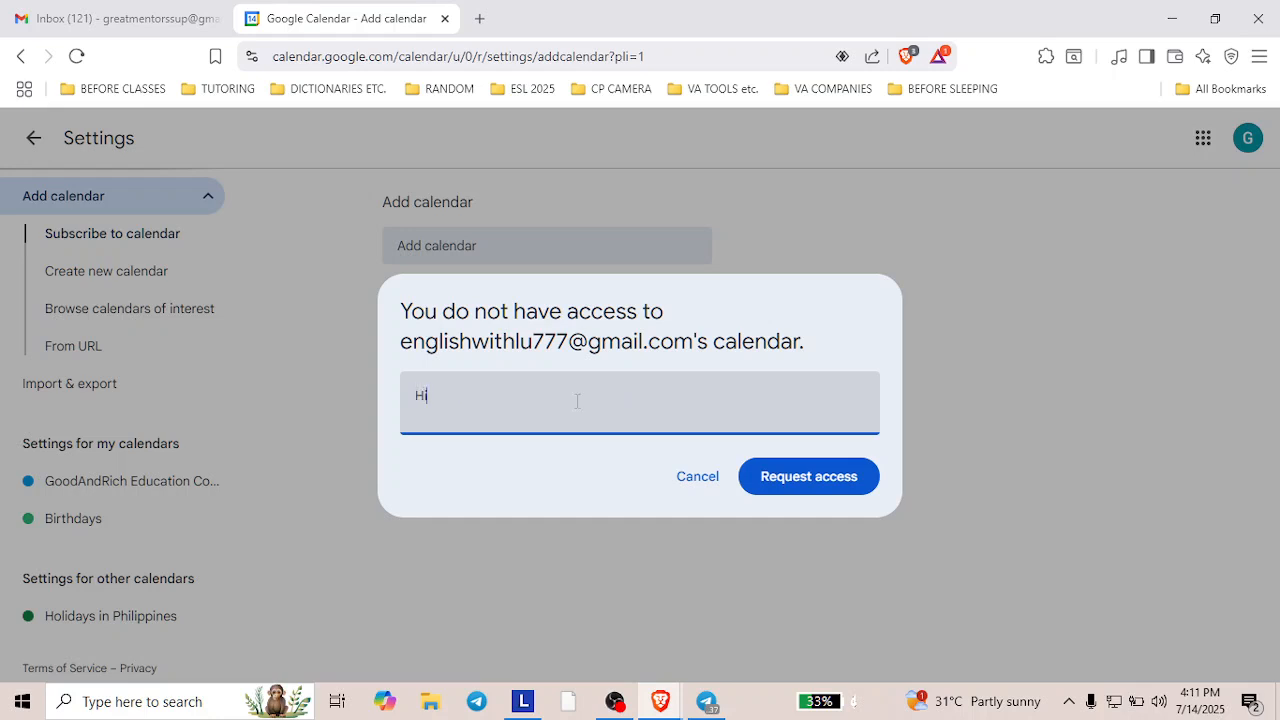
text(! I'm LU.)
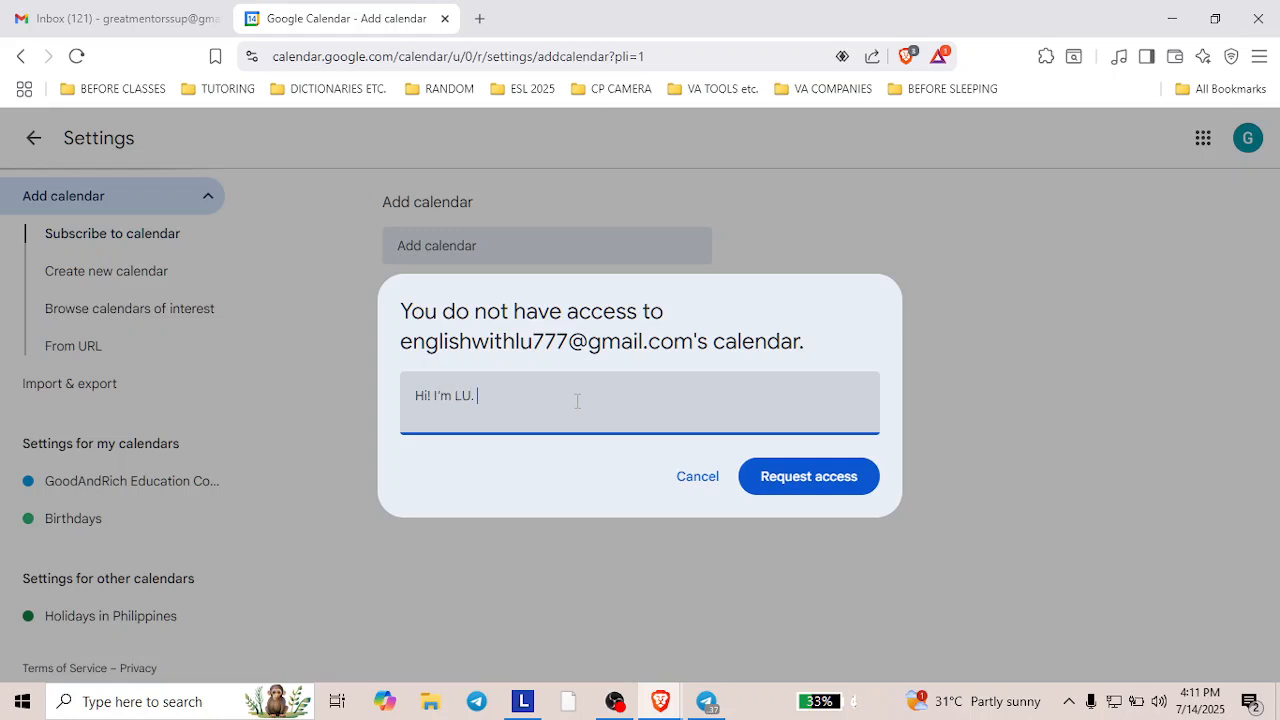
click(782, 492)
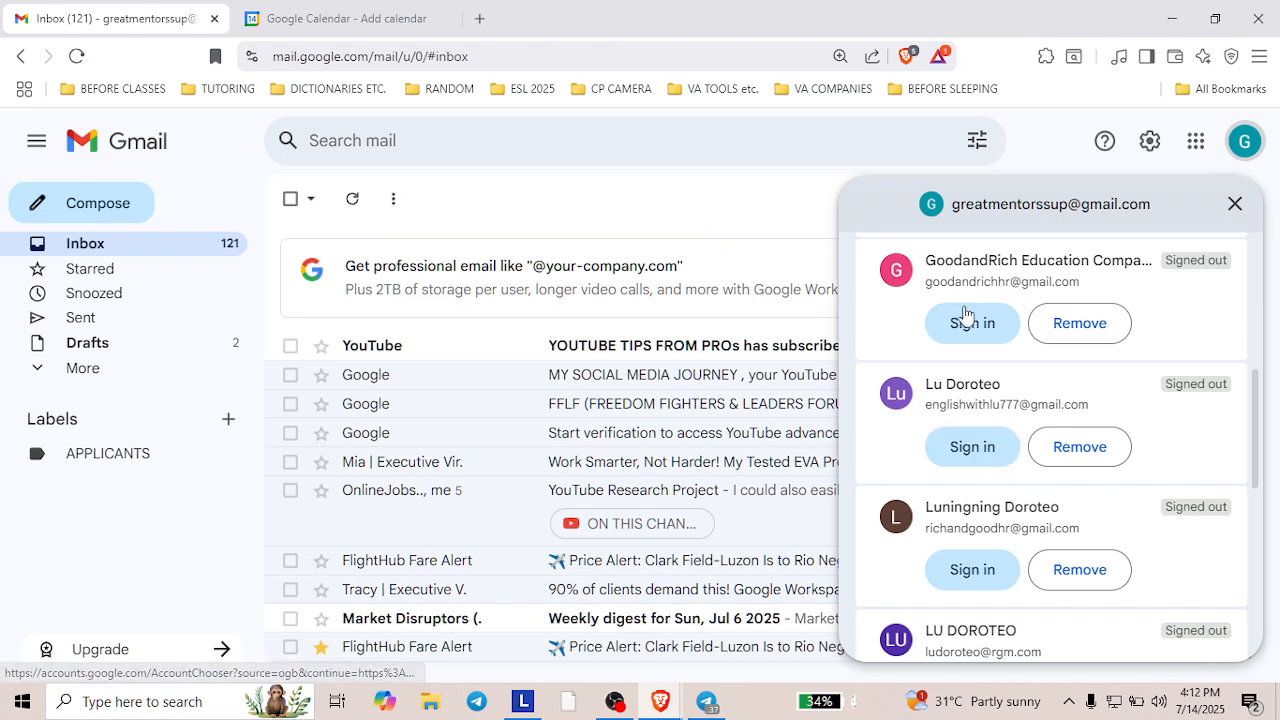
Step: In Gmail, sign in to the signed-out account of the contact asked for calendar access, entering the account password
click(974, 451)
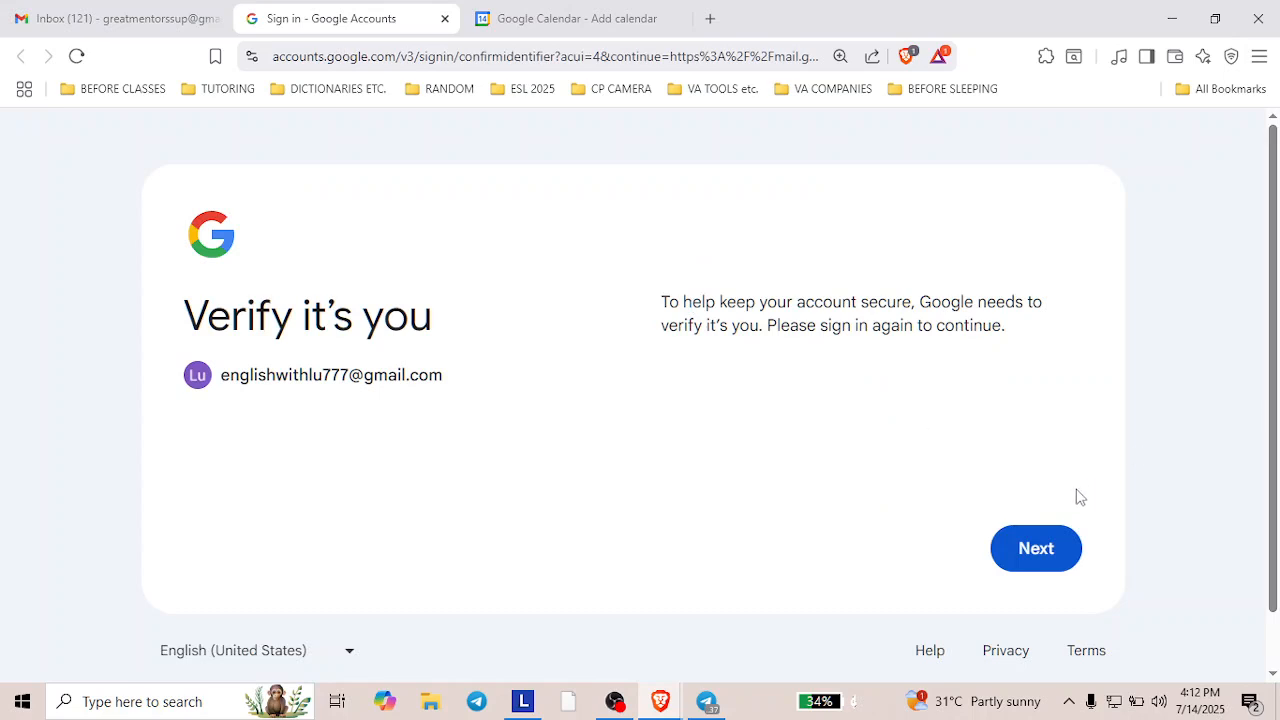
click(1033, 556)
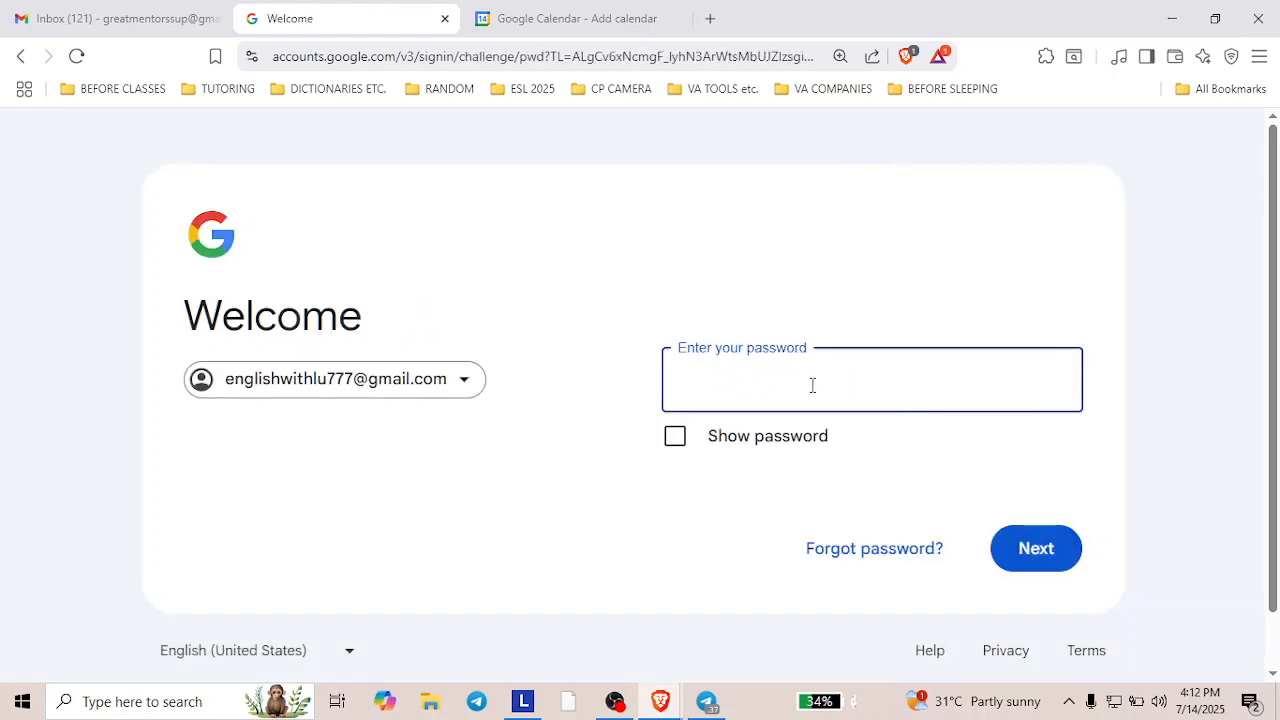
key(ctrl+v)
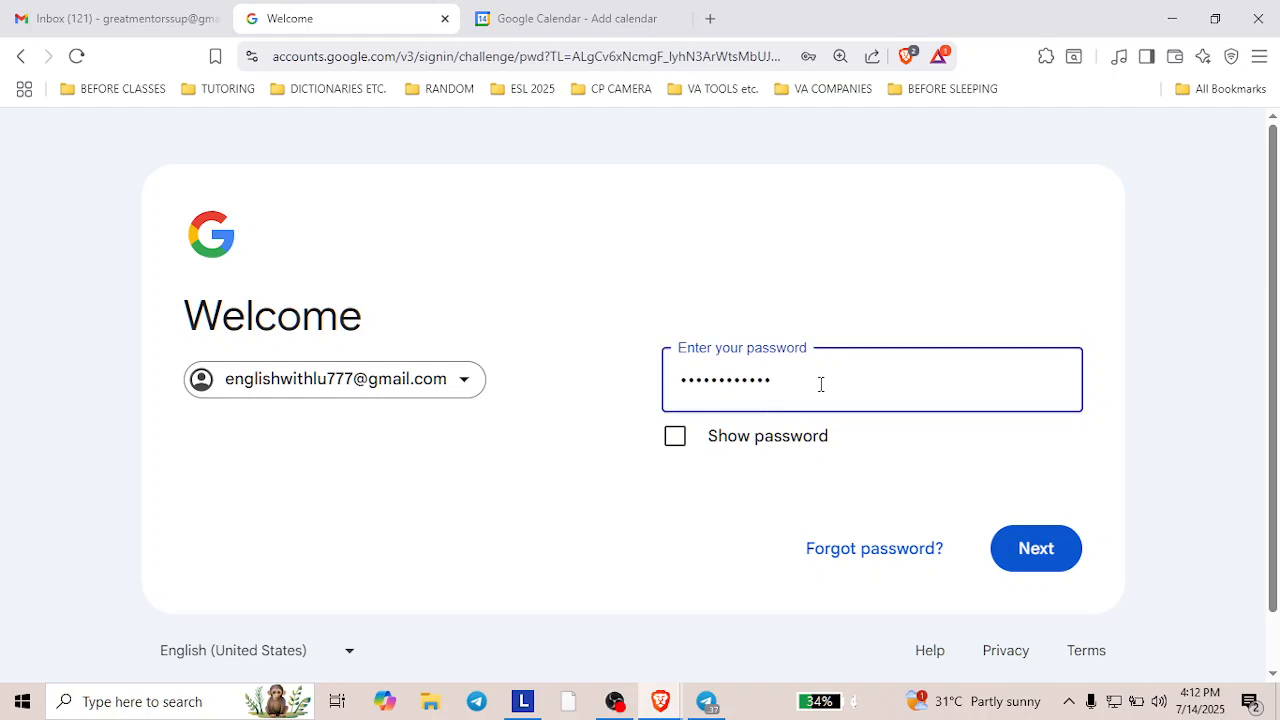
text(•)
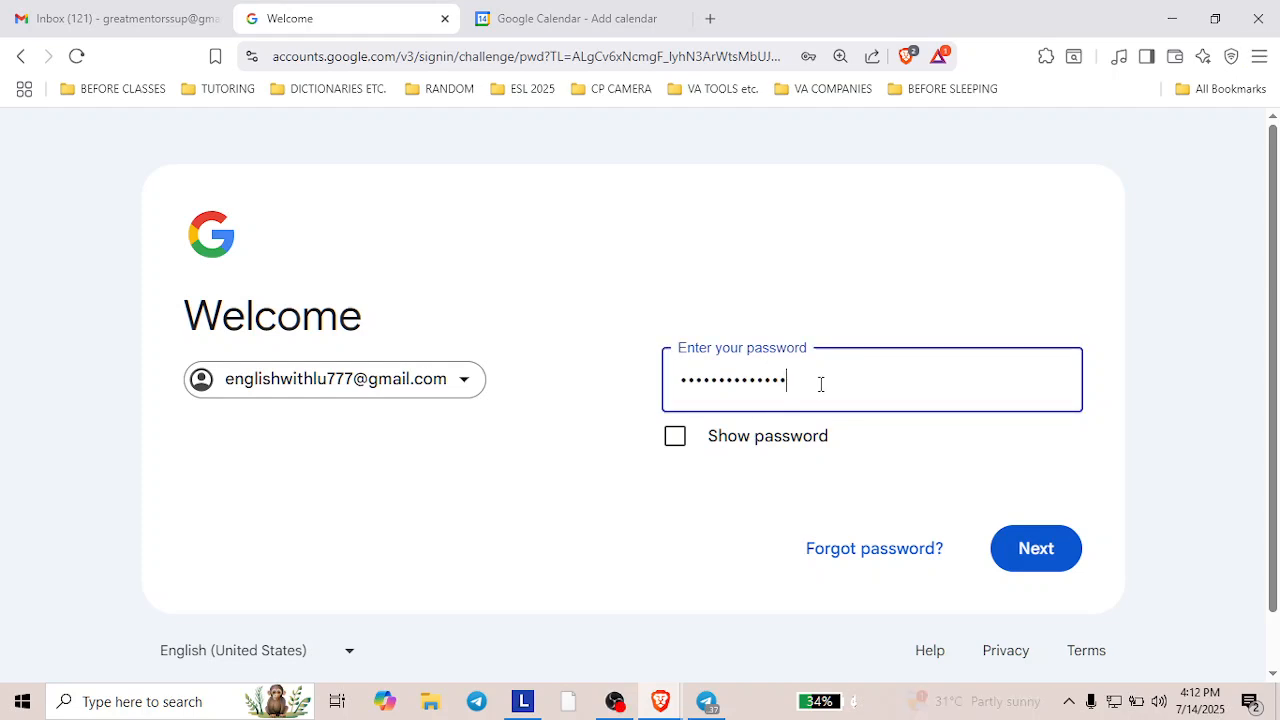
key(Caps_Lock)
text(••••••)
key(Return)
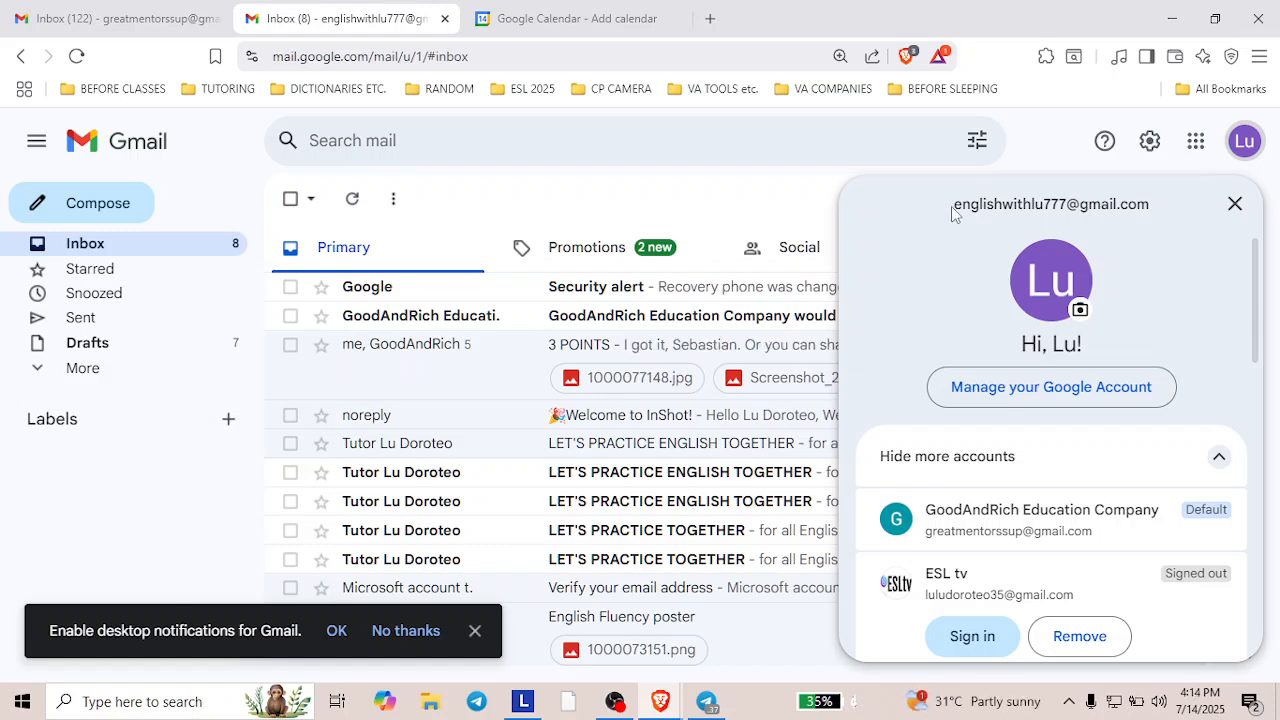
Step: Open the e-mail from GoodAndRich Education Company asking to view the calendar and follow its link for accepting the request
drag(951, 206, 1141, 229)
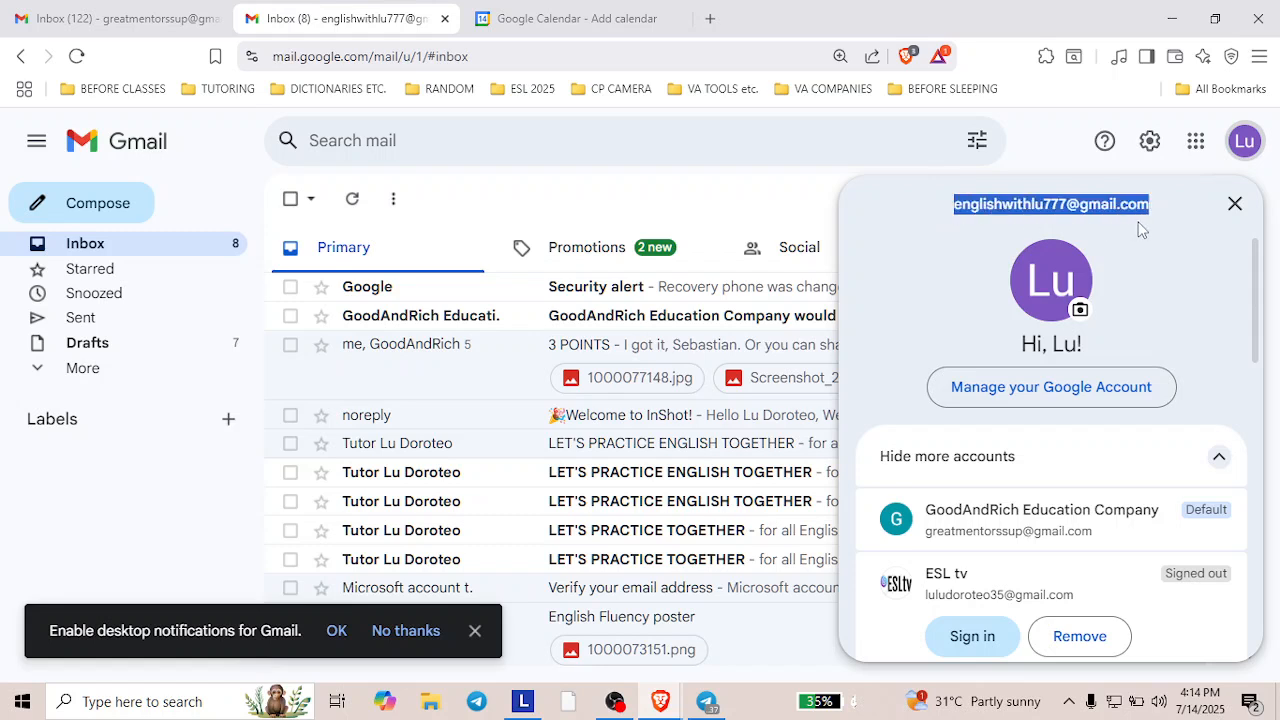
click(768, 202)
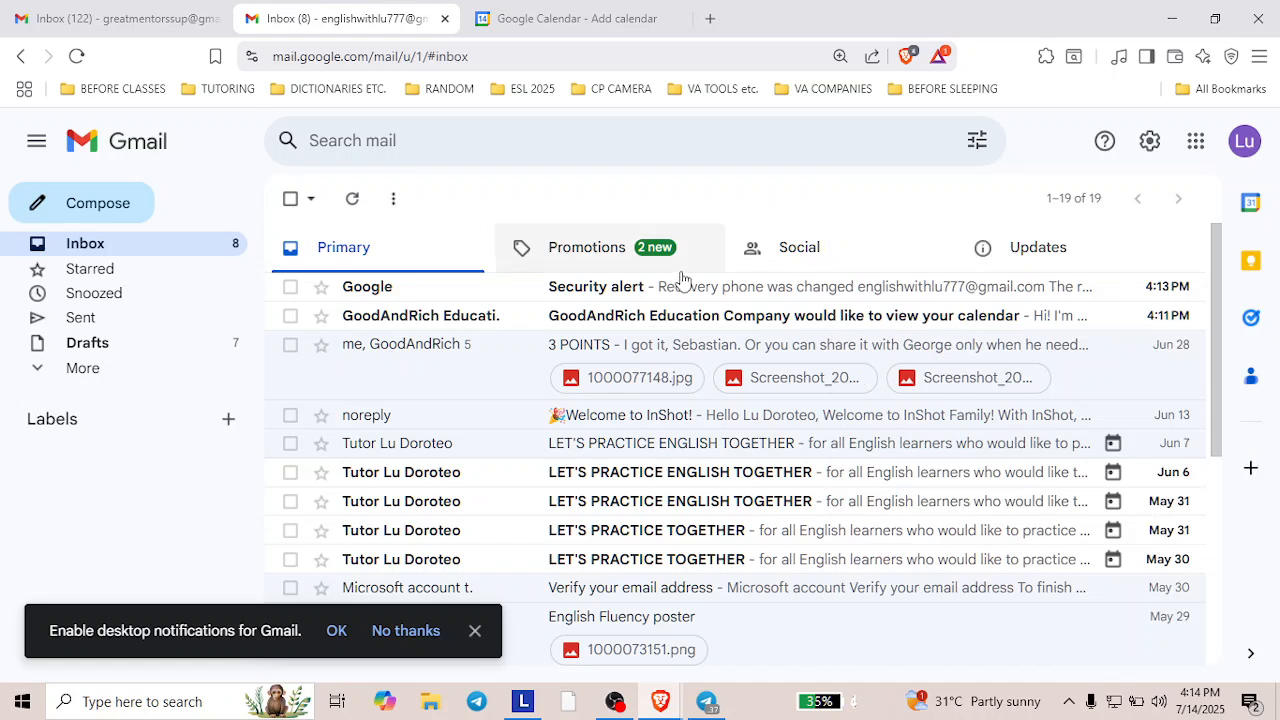
click(662, 326)
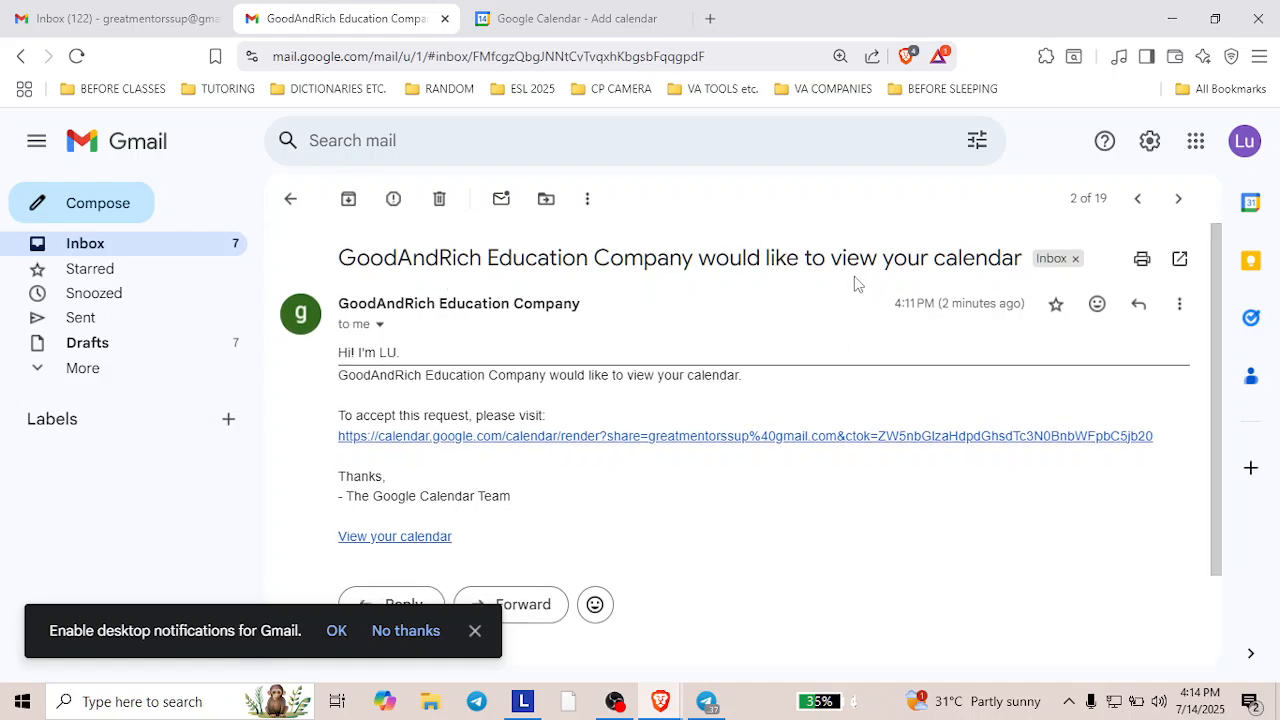
drag(1223, 317, 1209, 250)
drag(1218, 404, 1216, 442)
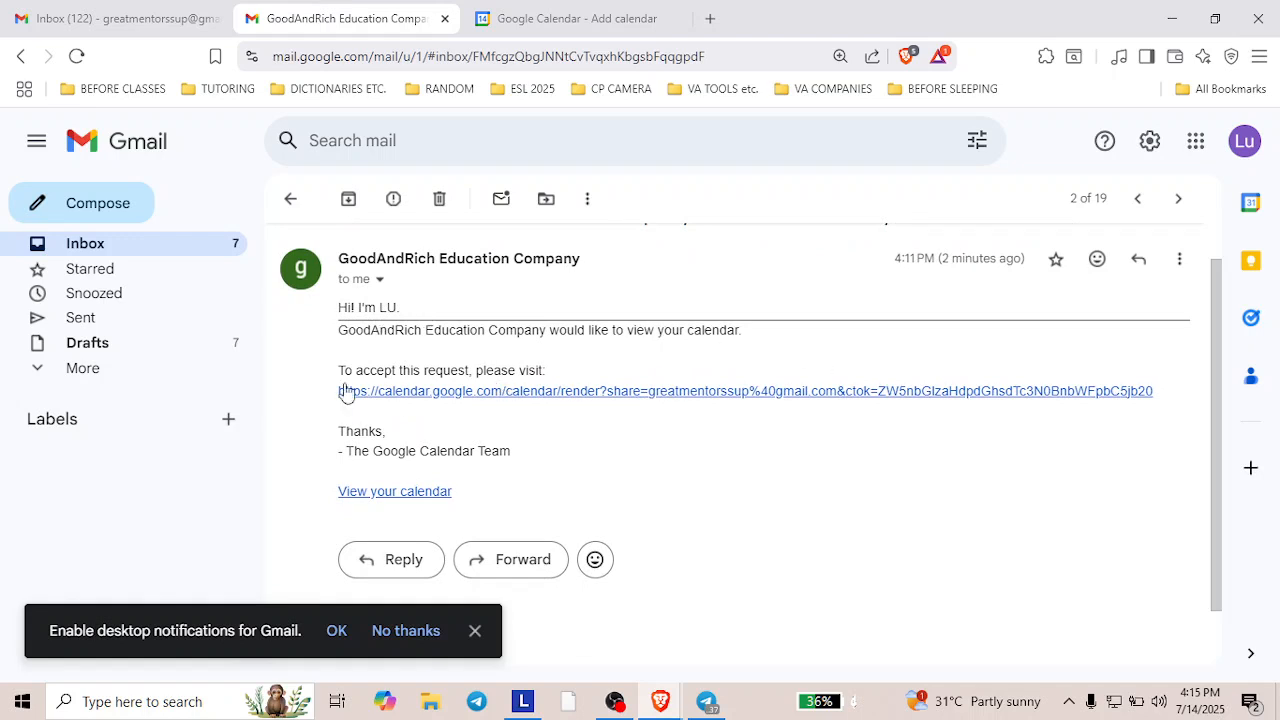
click(569, 391)
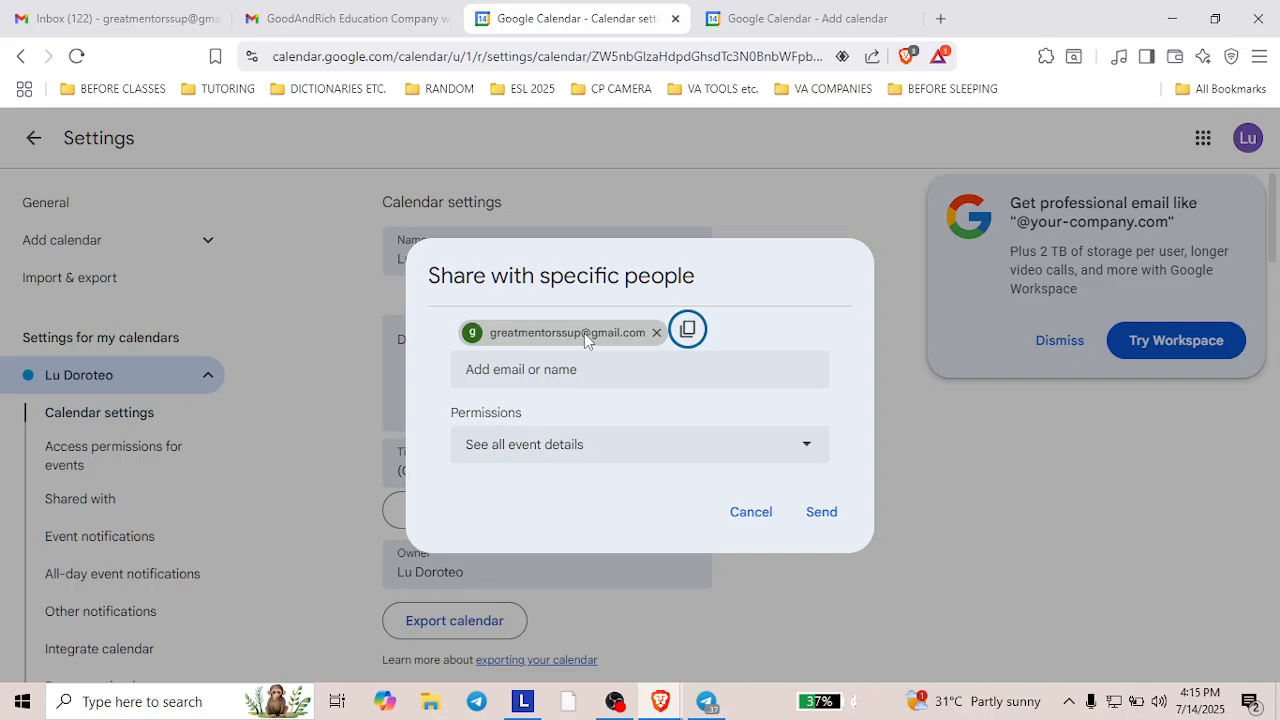
Step: Add a second person to the calendar's sharing list, choosing the suggested contact's e-mail address that starts with "lulu"
mouse_move(584, 333)
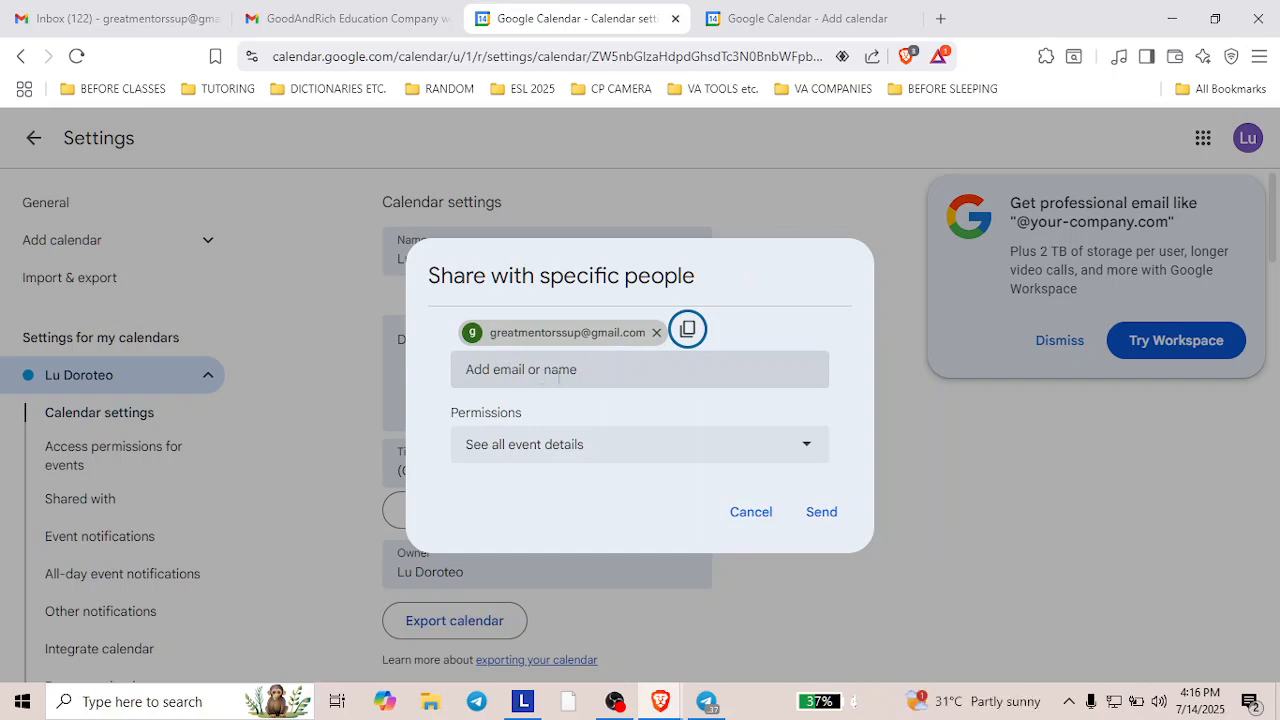
click(530, 369)
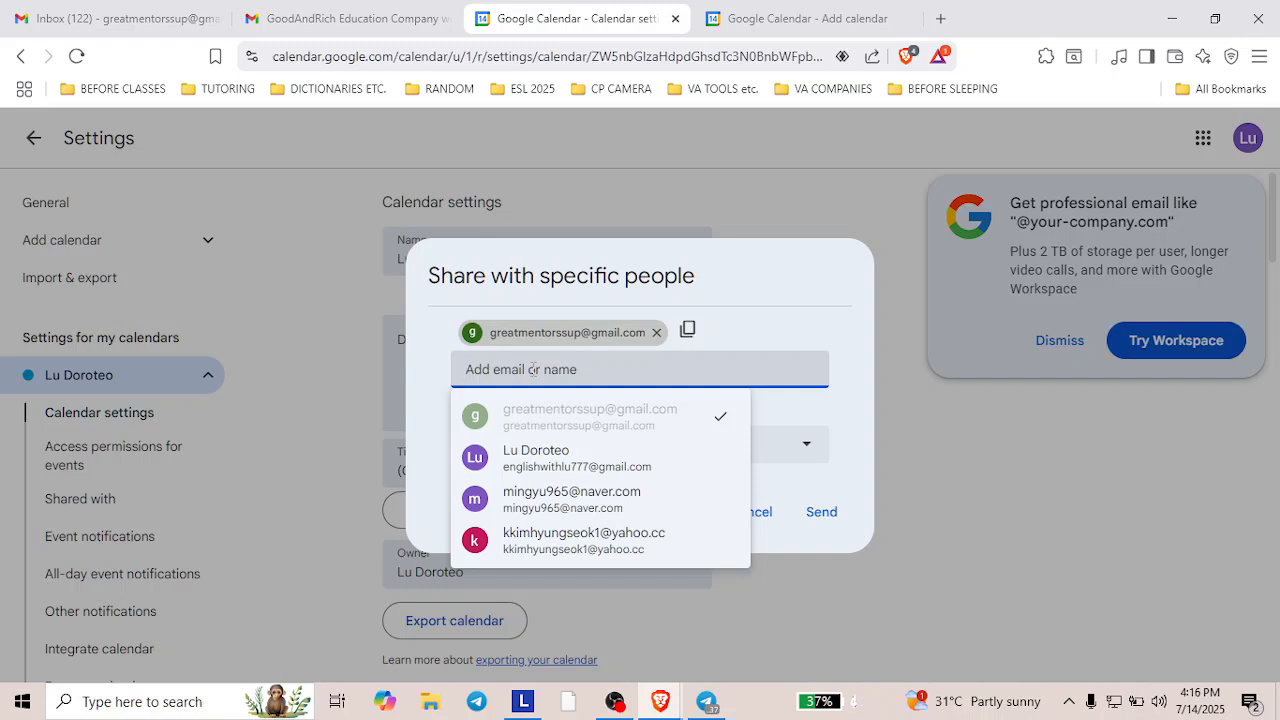
text(lulu)
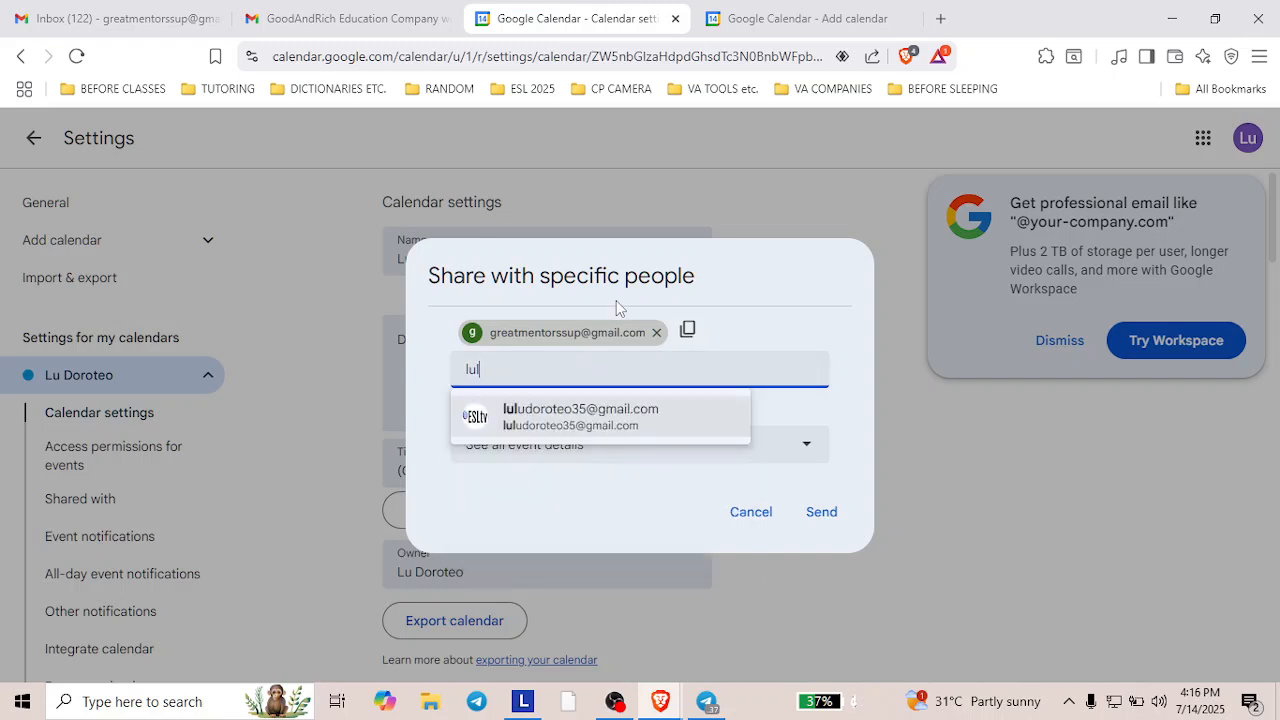
click(575, 418)
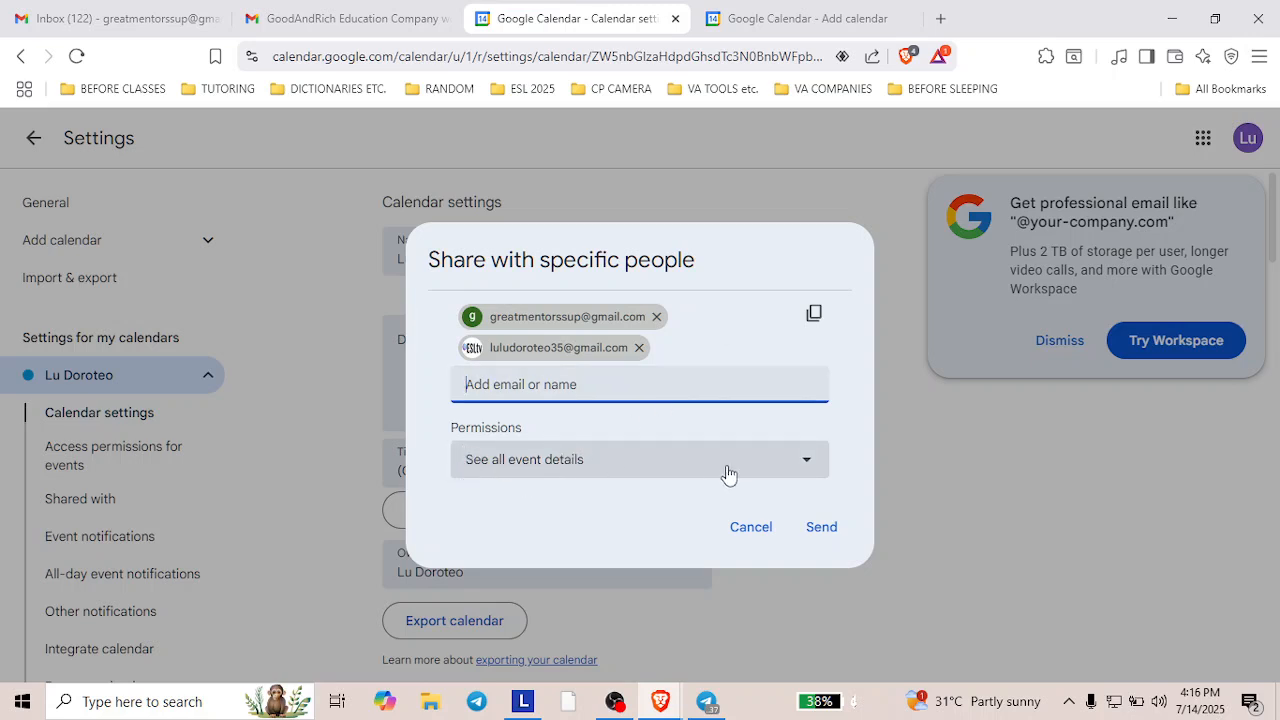
Step: Set the sharing permission to "See all event details" and send the calendar invitation to both people
click(802, 471)
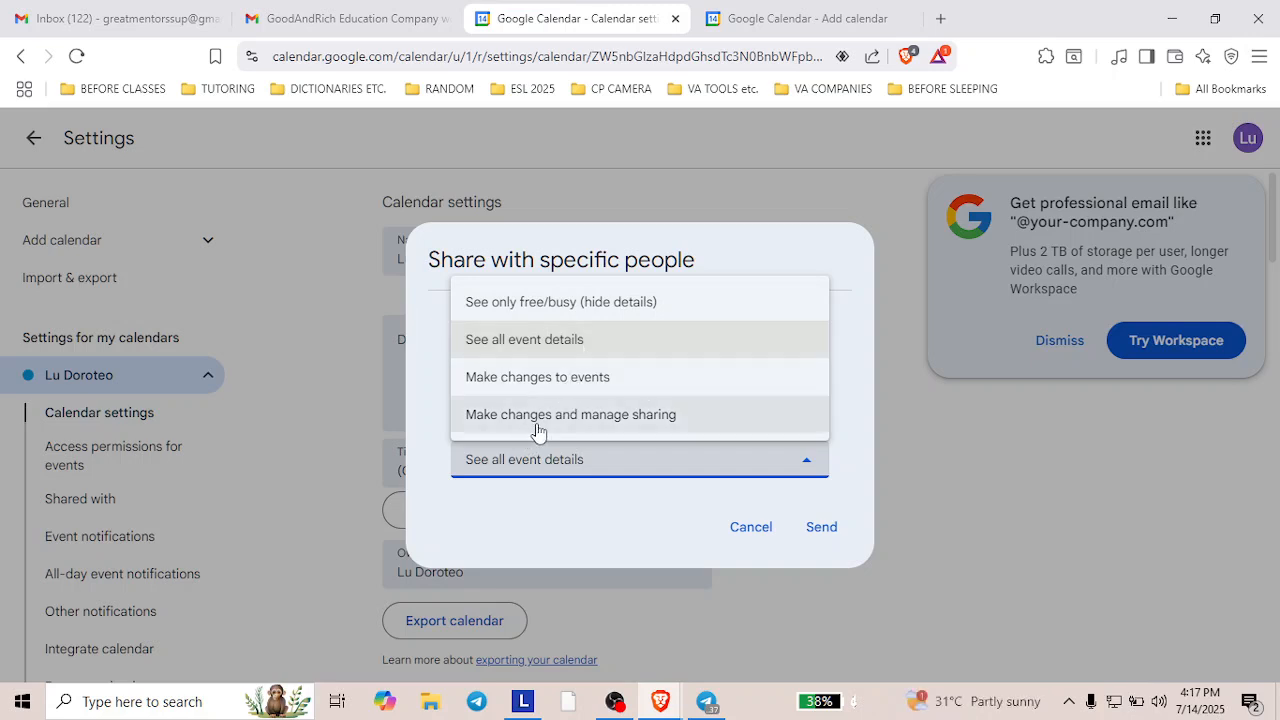
click(547, 343)
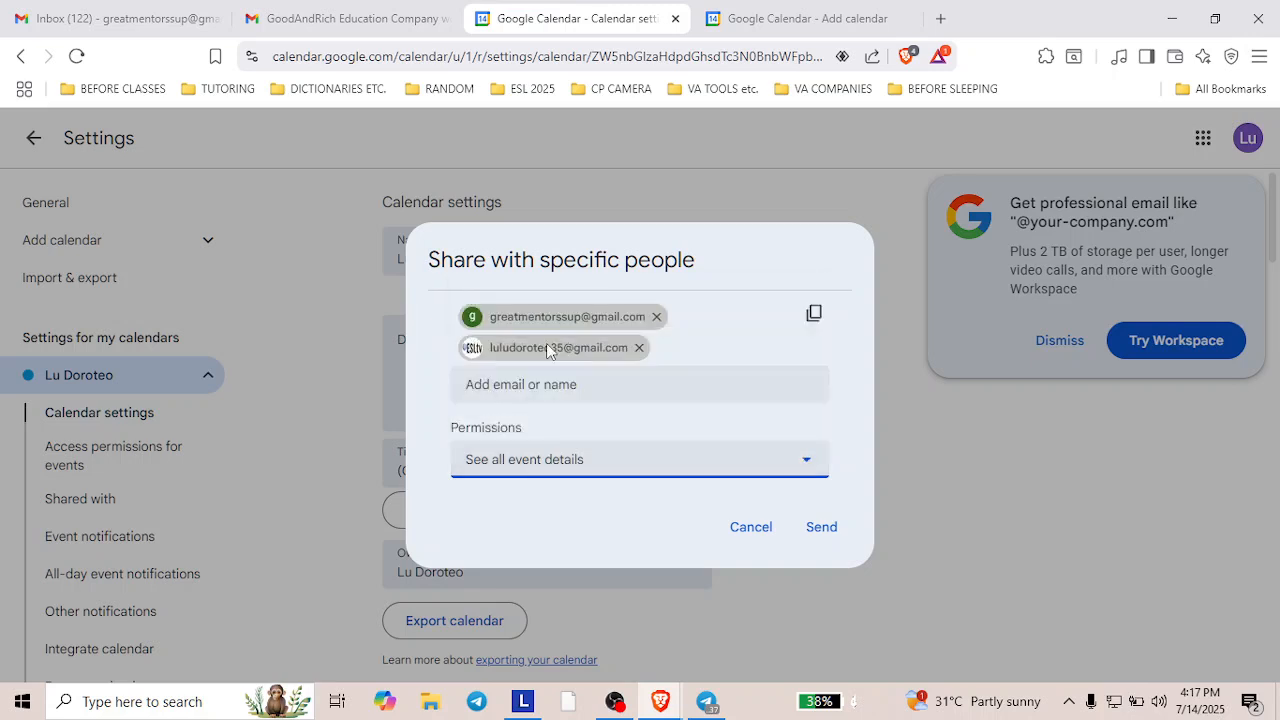
click(830, 538)
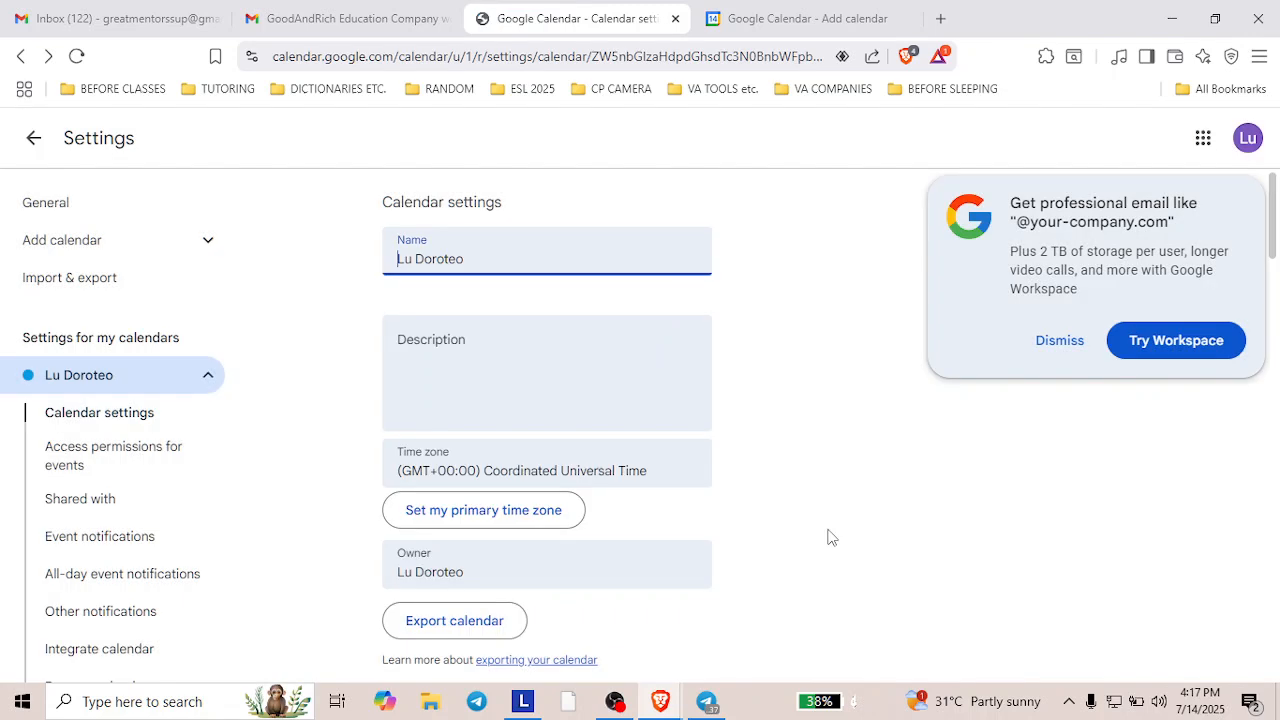
Step: Enter the calendar description "We're all set with all the events' details."
click(644, 353)
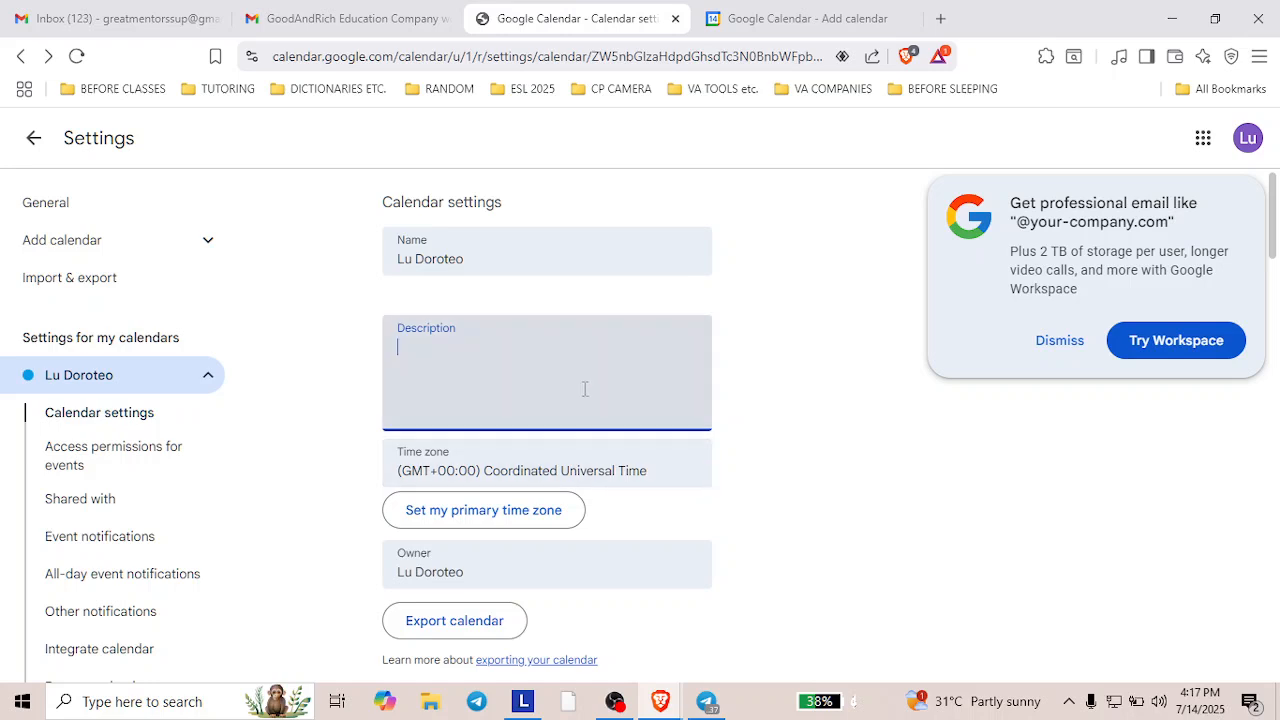
text(W'e==)
key(BackSpace)
key(BackSpace)
key(BackSpace)
key(BackSpace)
key(BackSpace)
text(We)
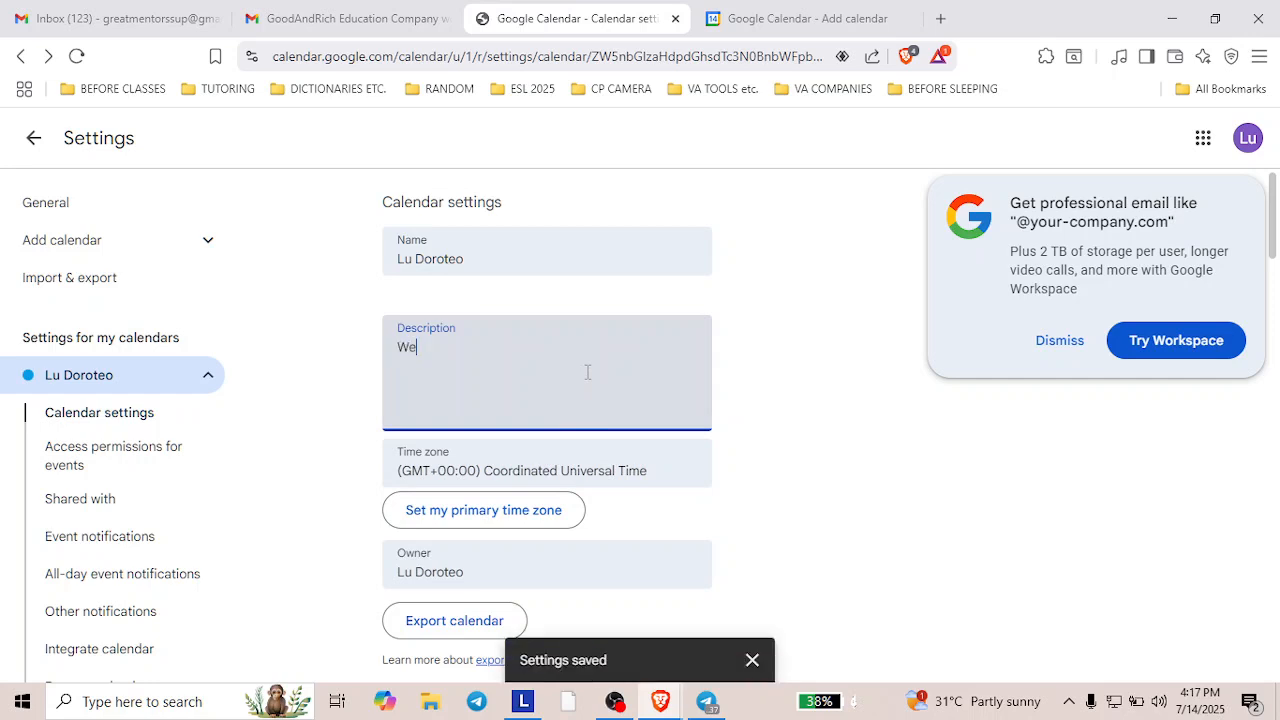
text('re all set with)
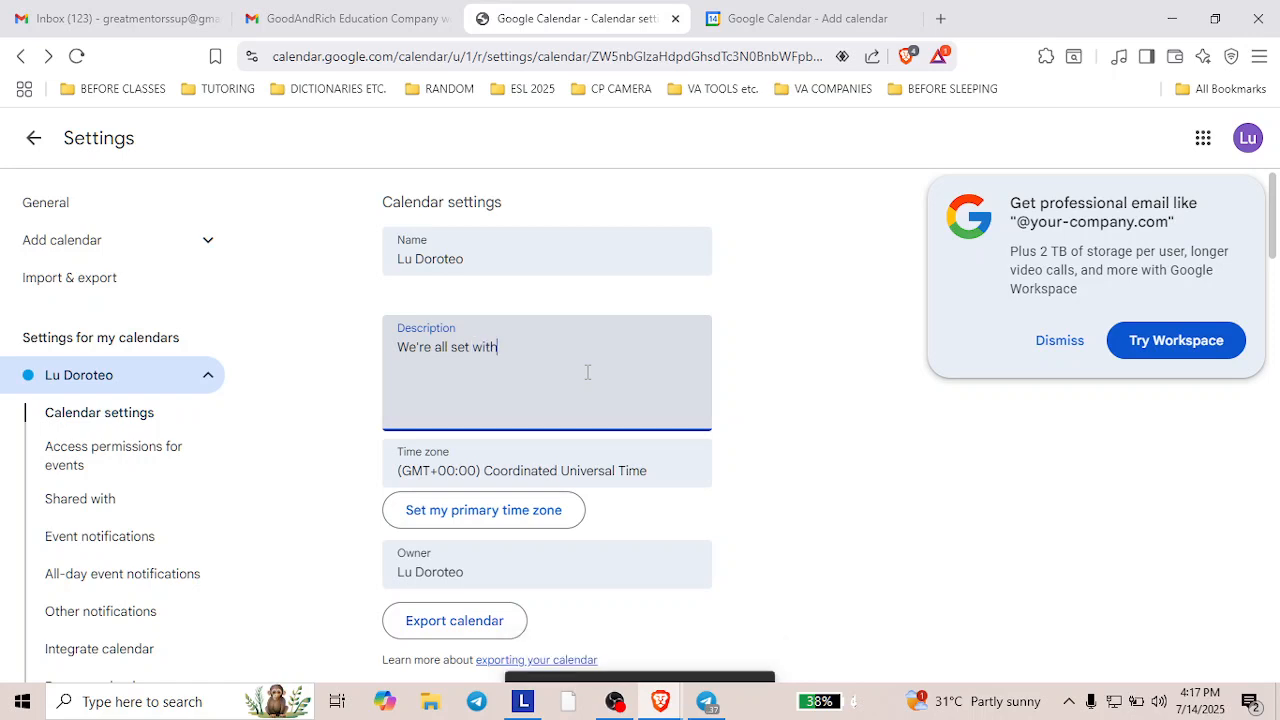
text( all the)
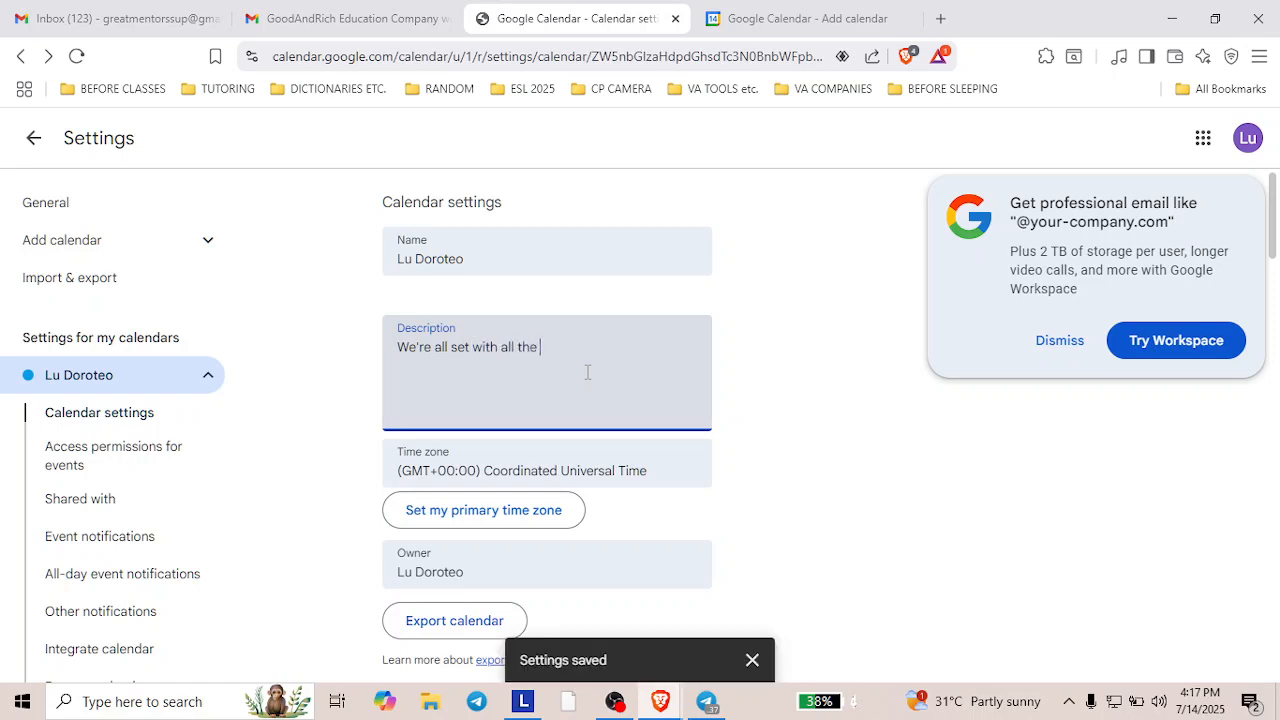
text( events' details.)
click(809, 424)
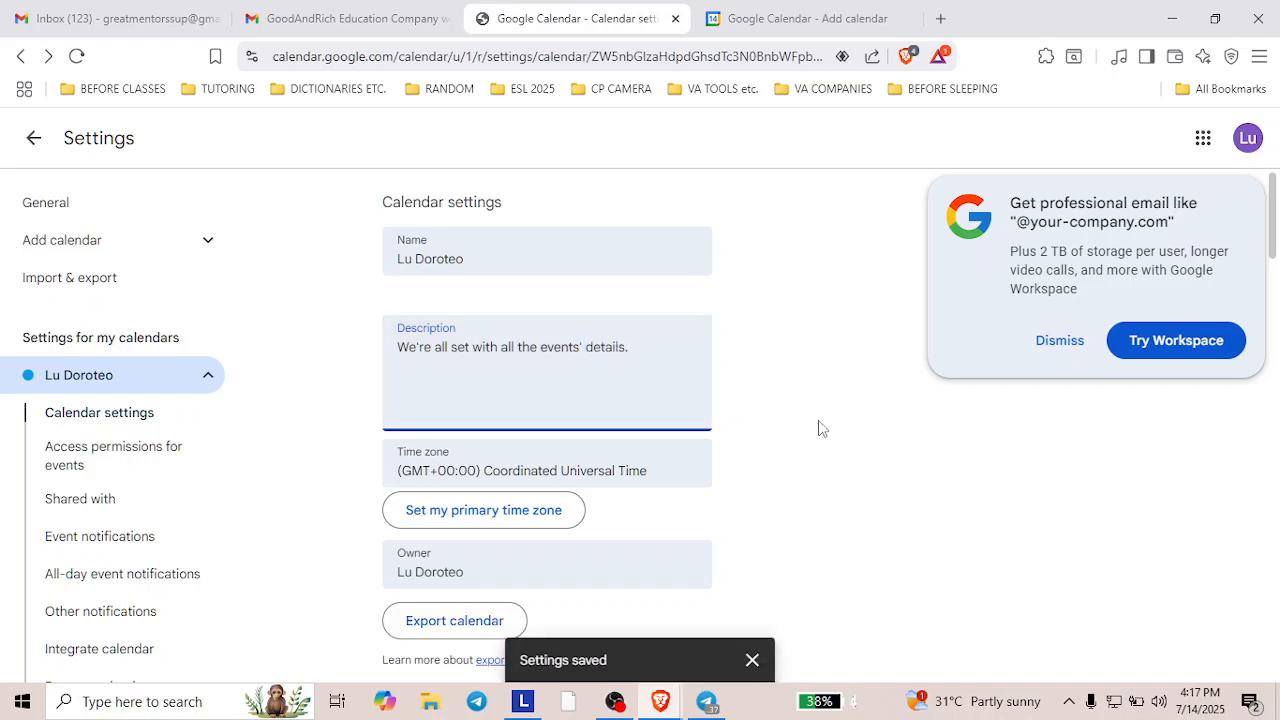
Step: Set the primary time zone to (GMT+10:00) Australian Eastern Standard Time - Brisbane and label it "2 hours"
drag(1277, 232, 1275, 265)
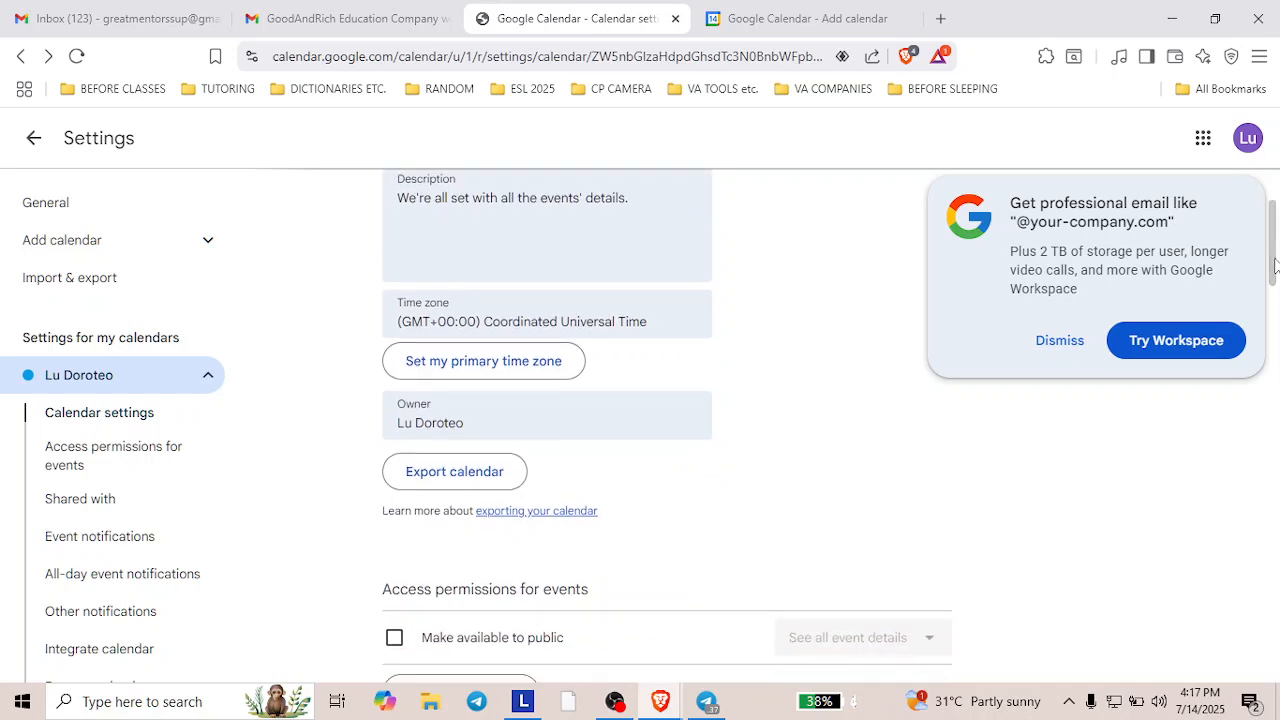
click(543, 362)
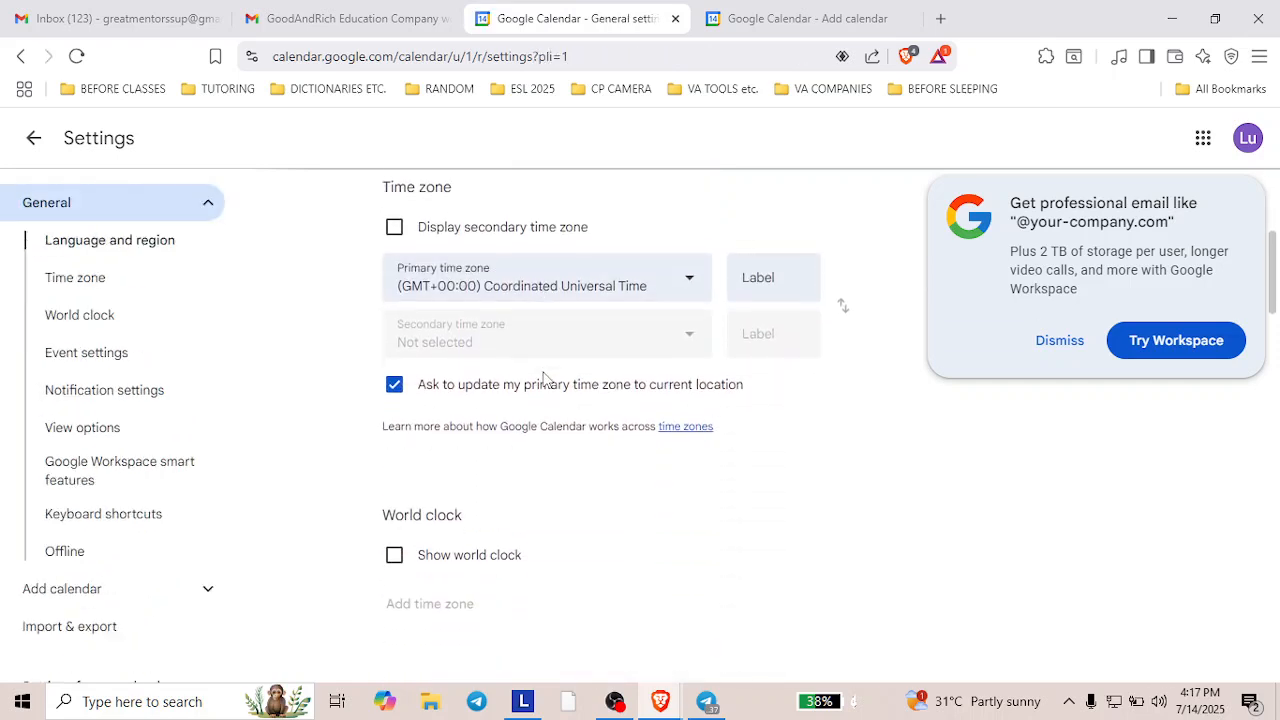
click(690, 287)
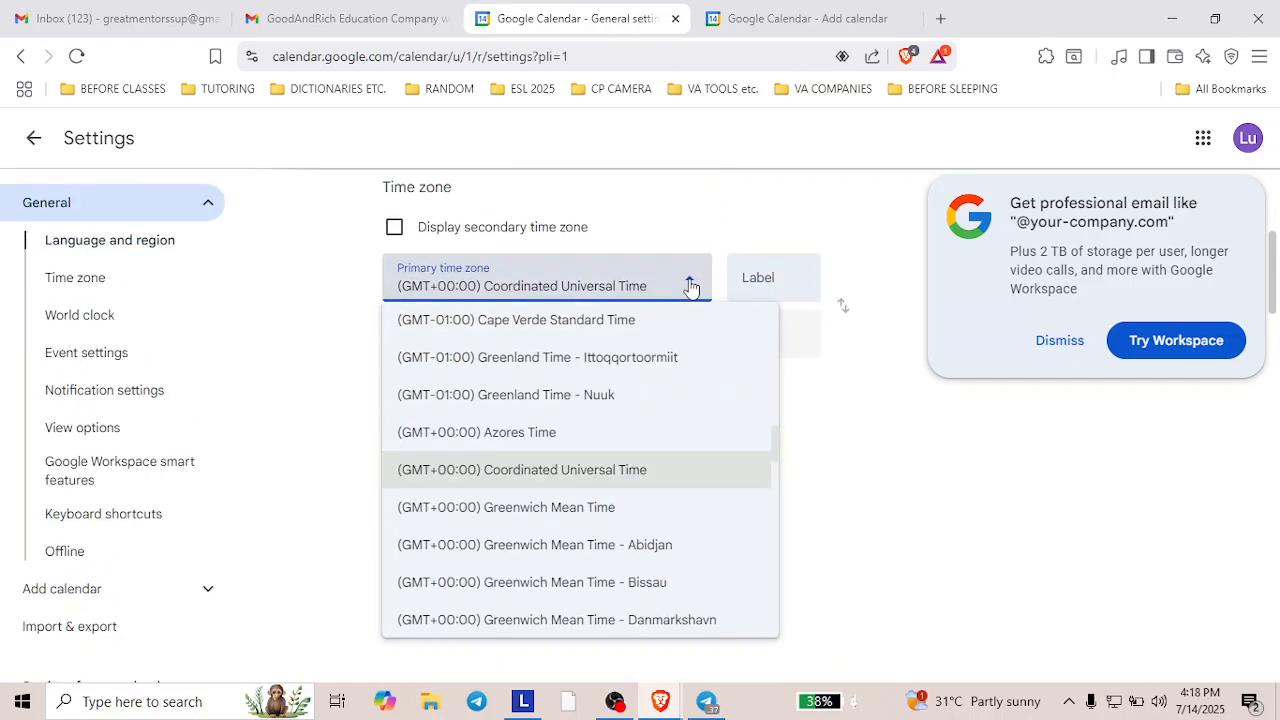
drag(775, 450, 773, 345)
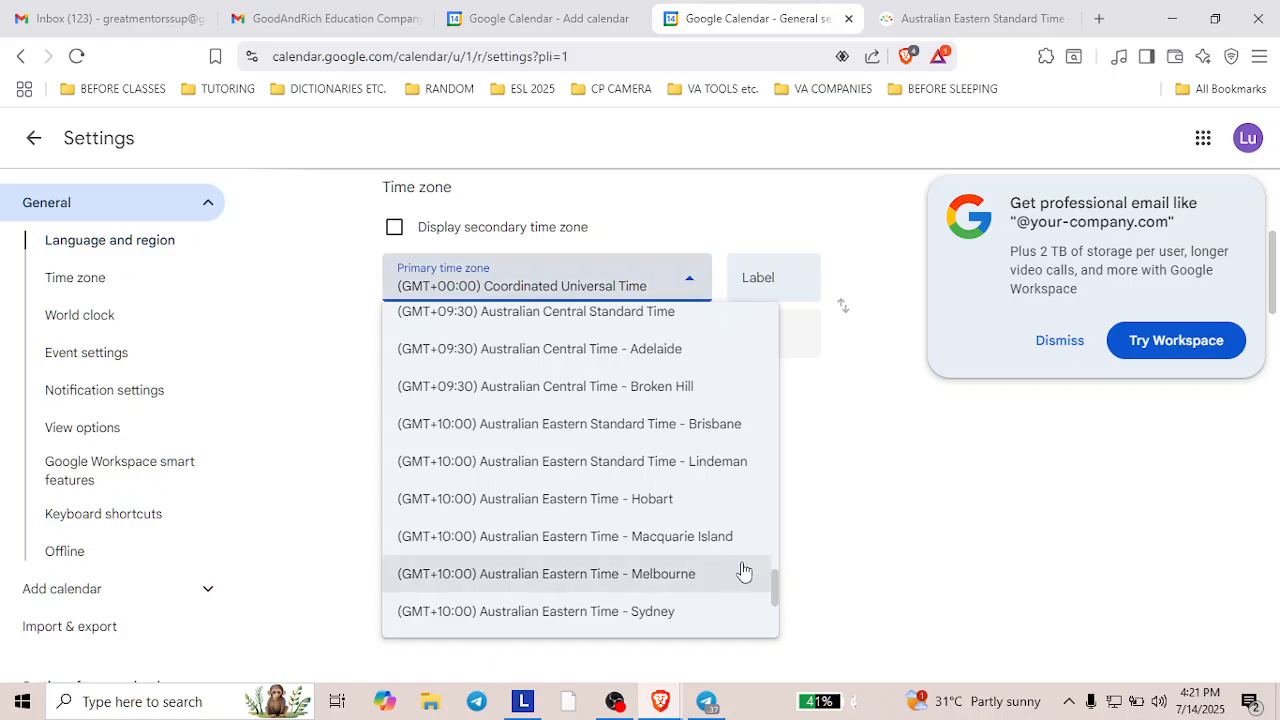
drag(775, 583, 775, 587)
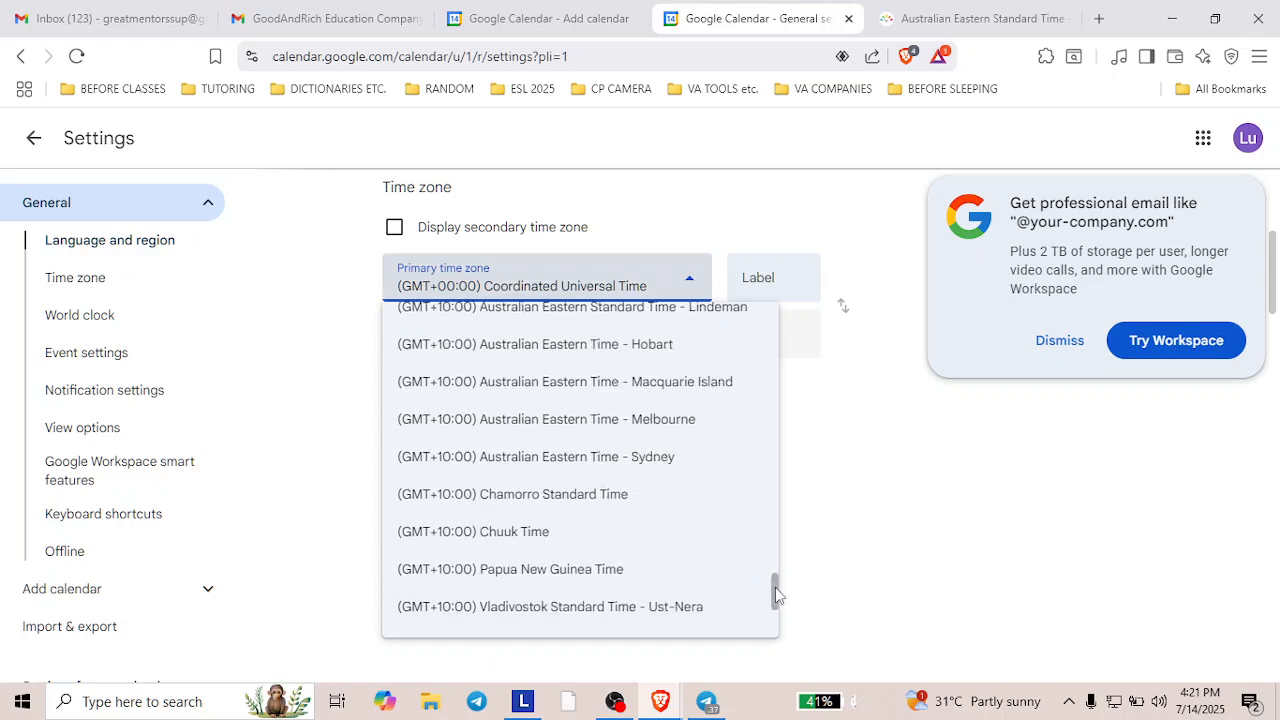
drag(775, 587, 775, 583)
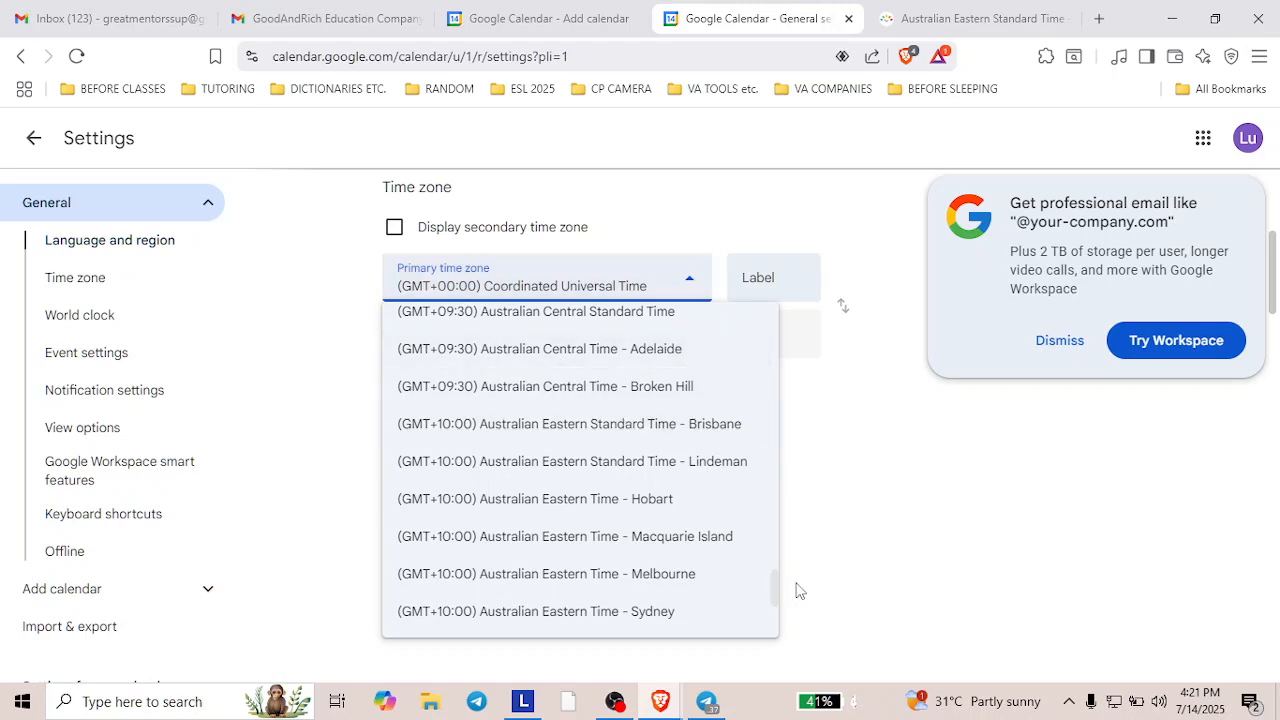
drag(775, 583, 775, 579)
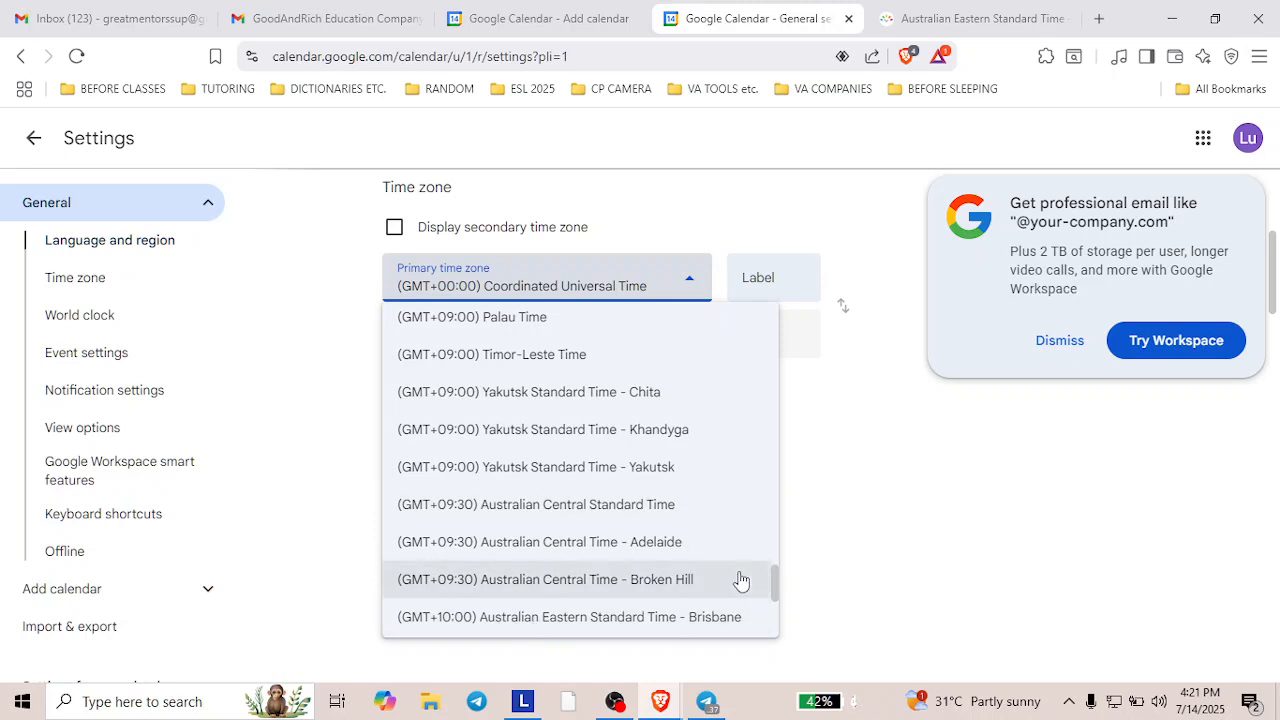
drag(776, 582, 777, 587)
scroll(776, 586, down, 3)
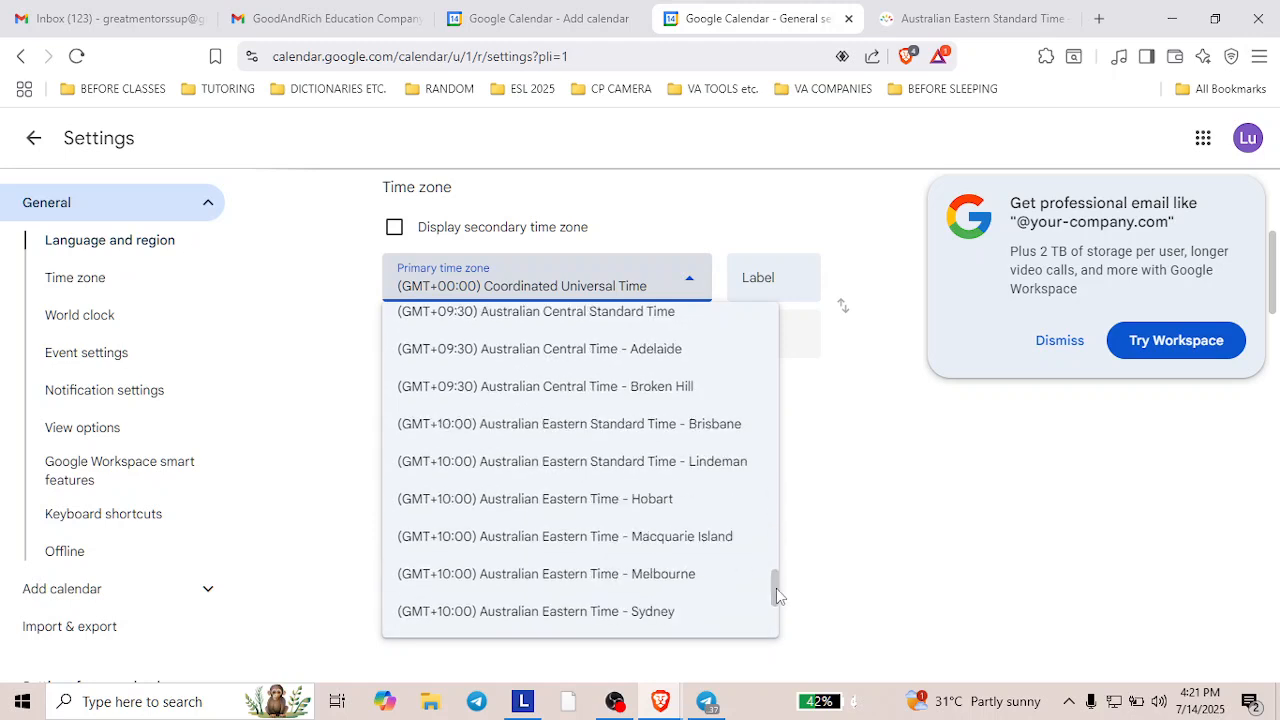
click(573, 424)
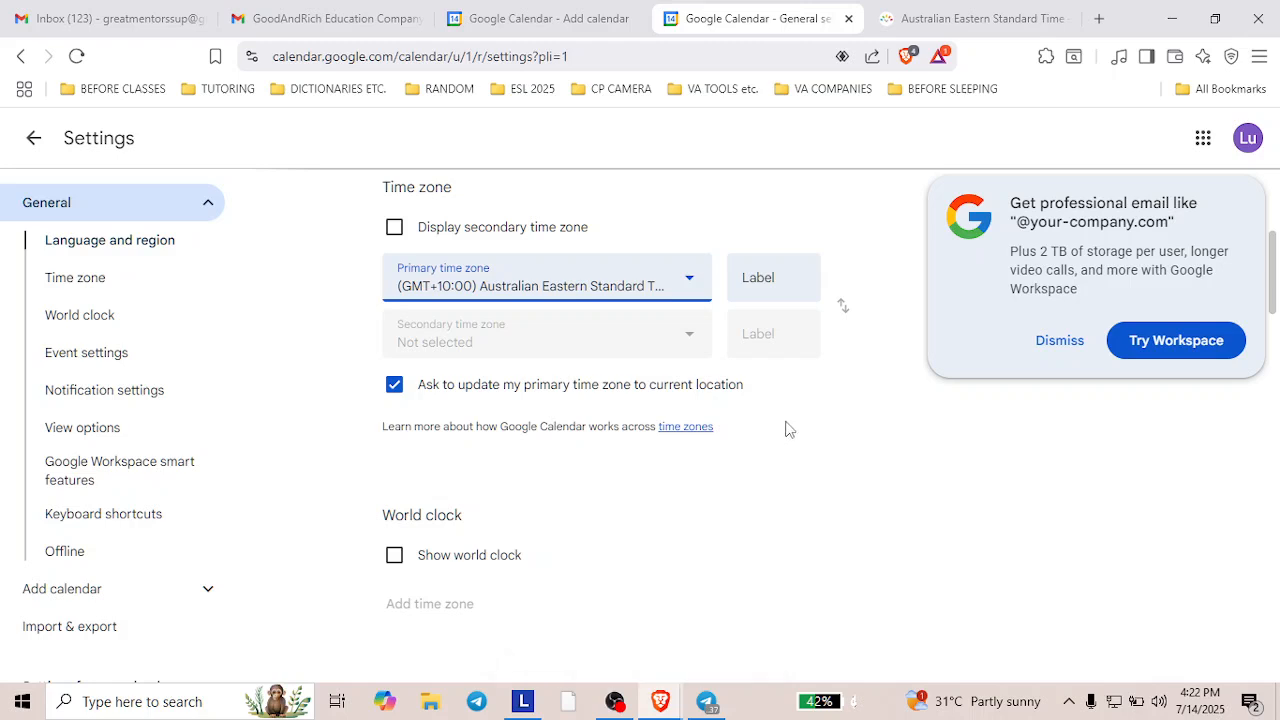
click(770, 285)
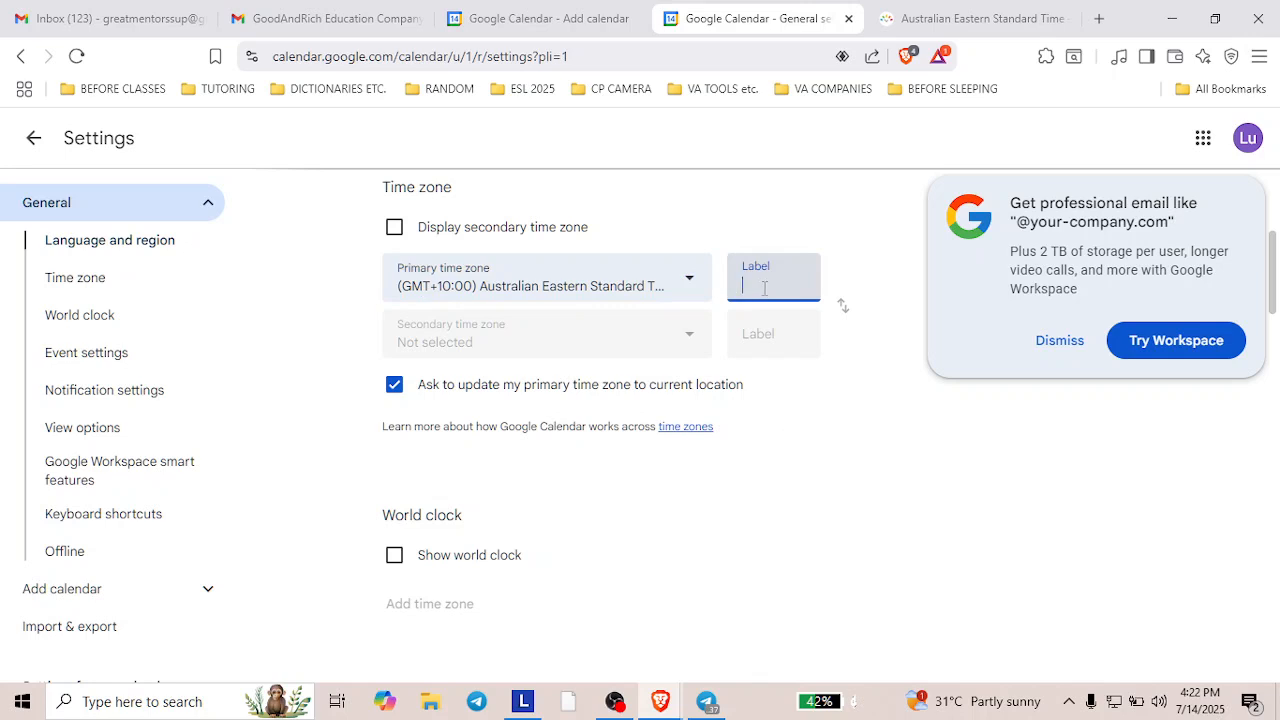
text(2 hours)
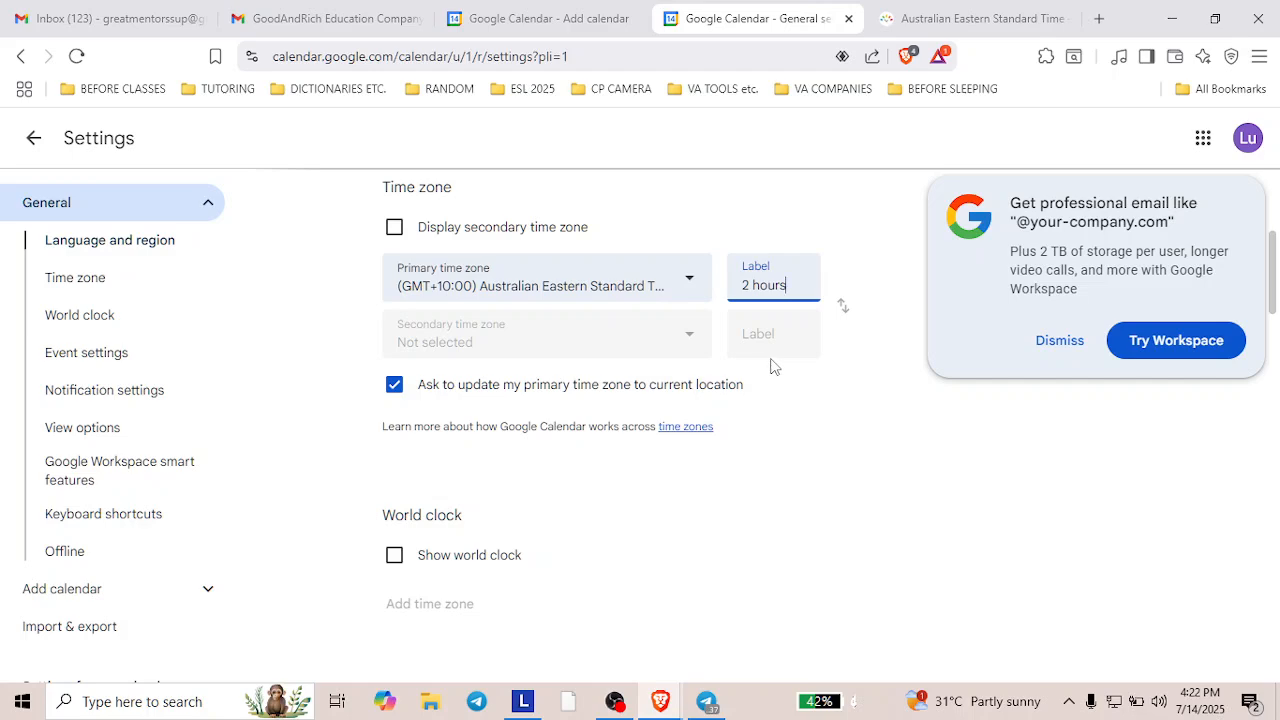
Step: Check the timeanddate page for Australian Eastern Standard Time's offset from Manila, and return to the calendar's time zone settings
key(ctrl+Tab)
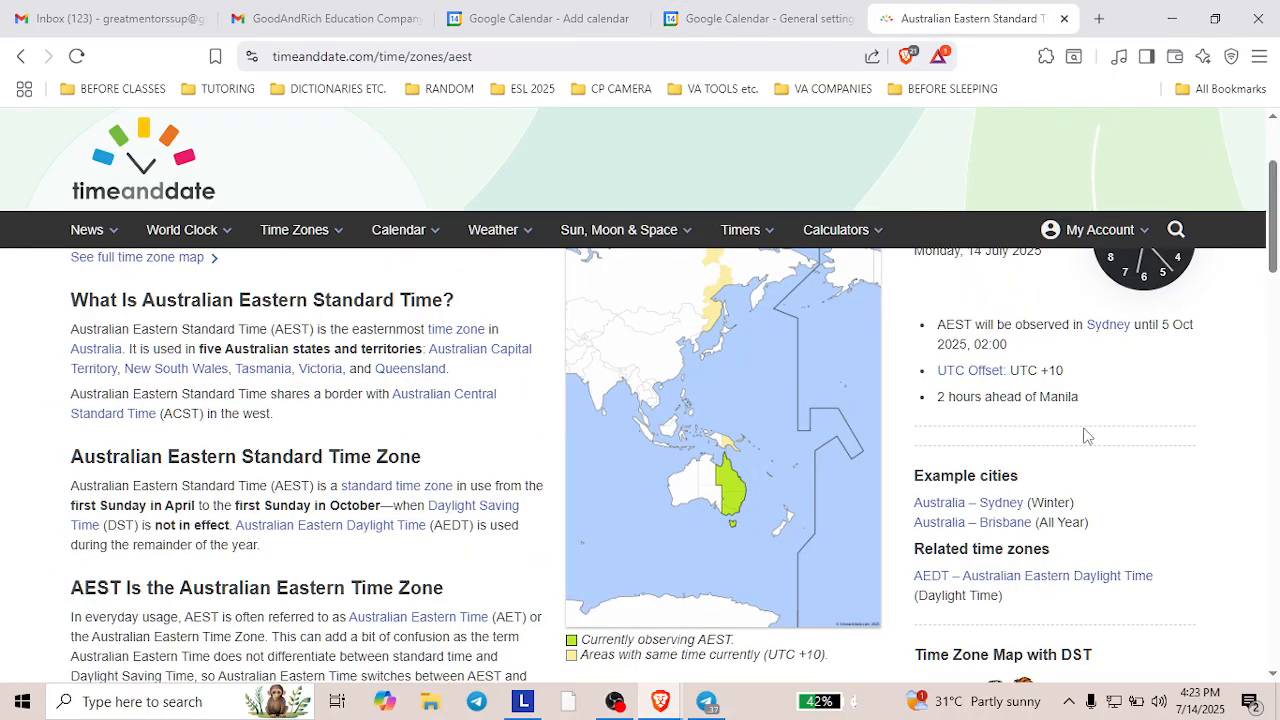
drag(1097, 413, 928, 398)
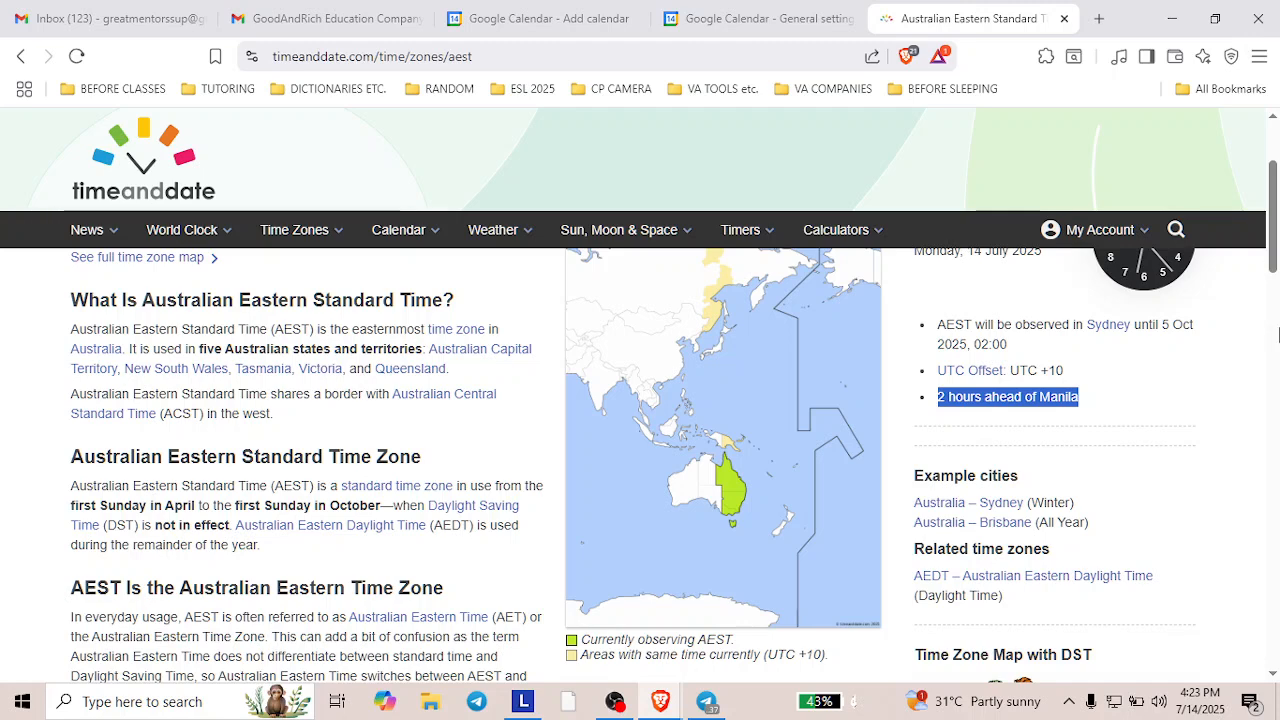
scroll(1273, 233, up, 1)
drag(1273, 233, 1274, 207)
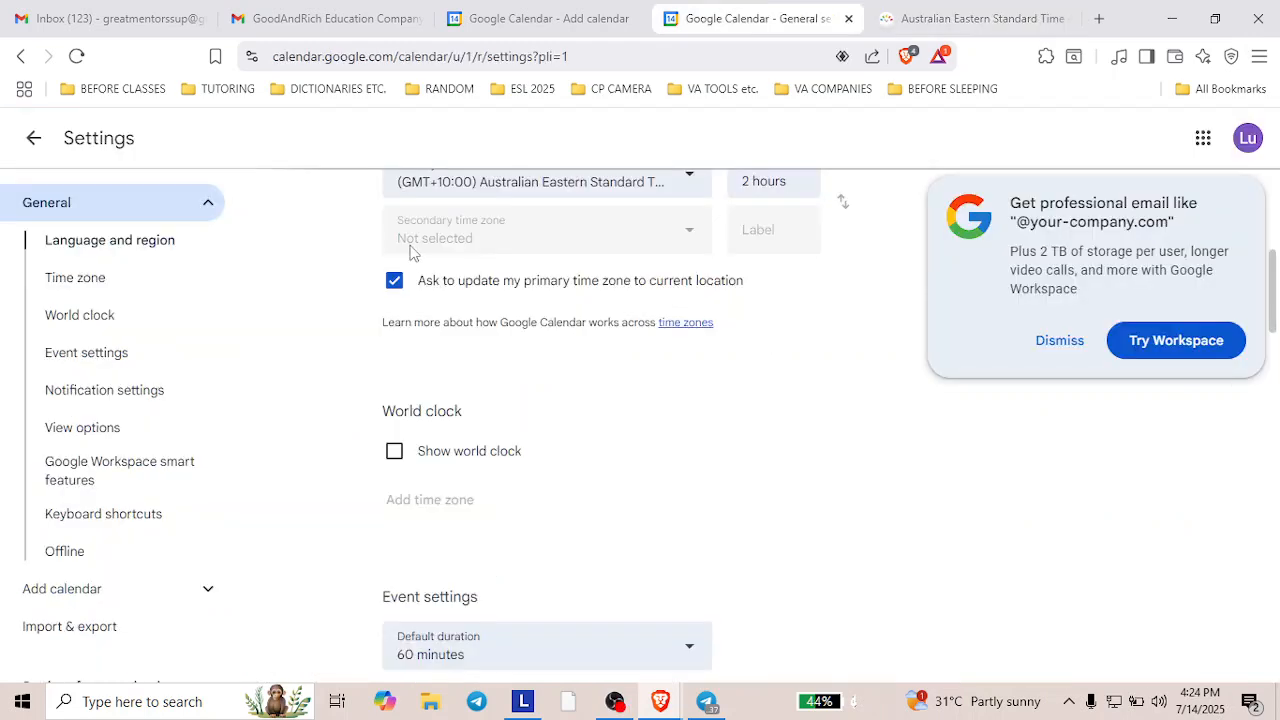
drag(366, 278, 828, 311)
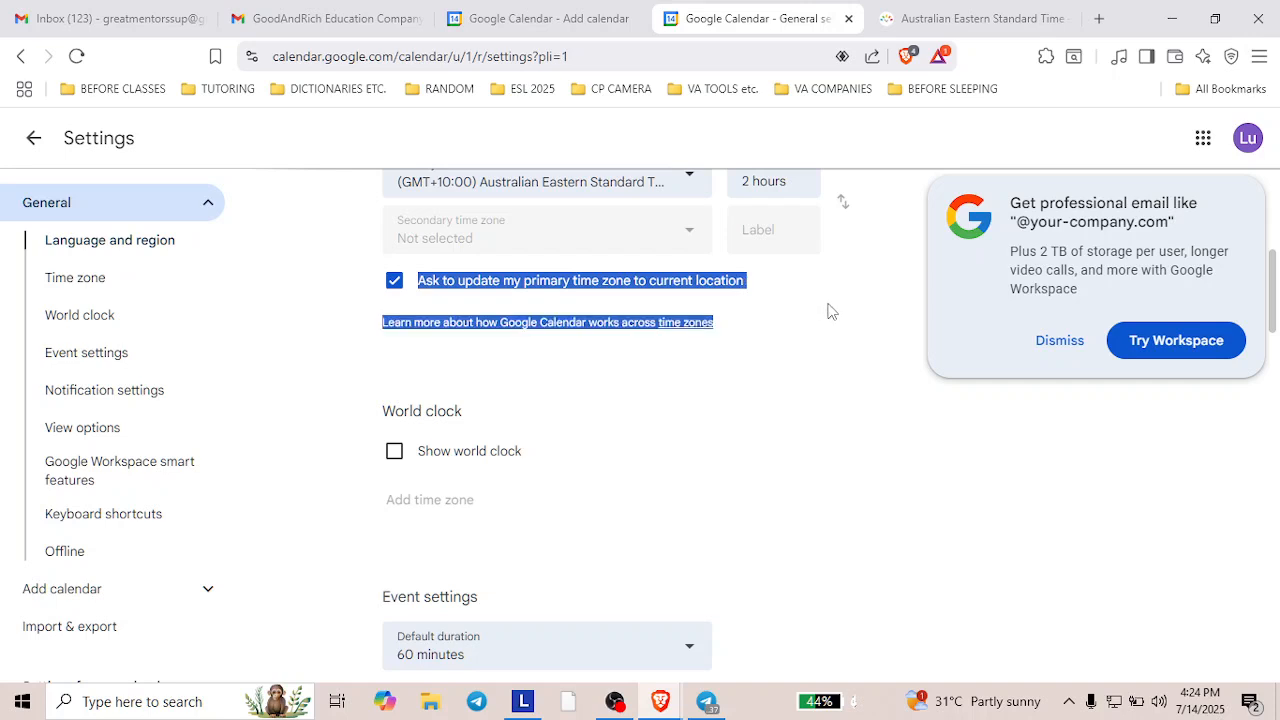
click(806, 380)
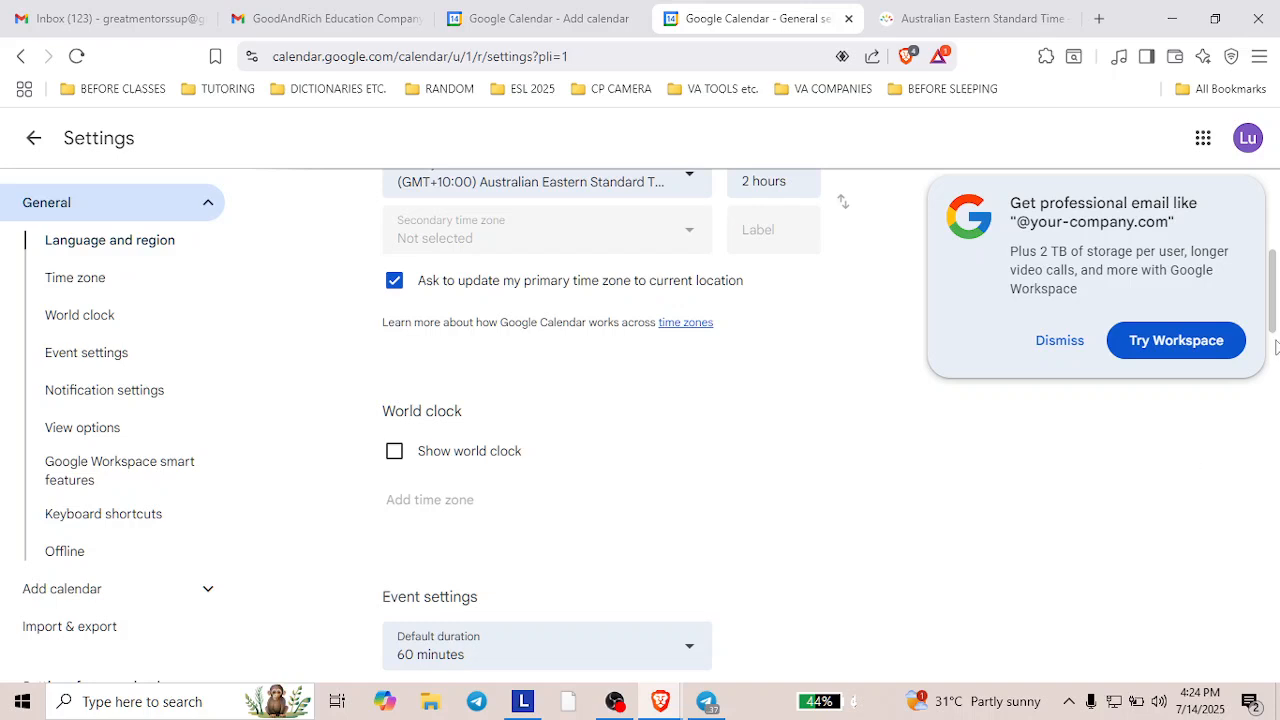
Step: Turn on the world clock and add (GMT+08:00) Taiwan Standard Time as its first time zone
scroll(1273, 320, down, 1)
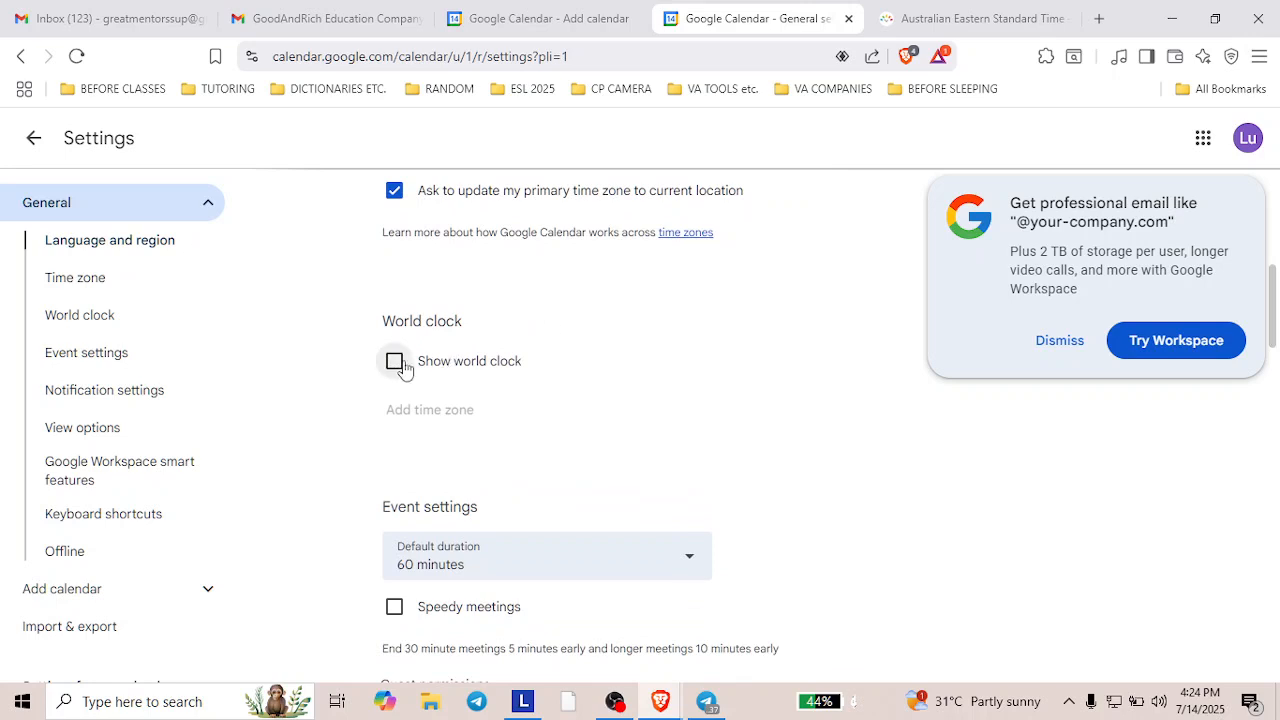
click(395, 363)
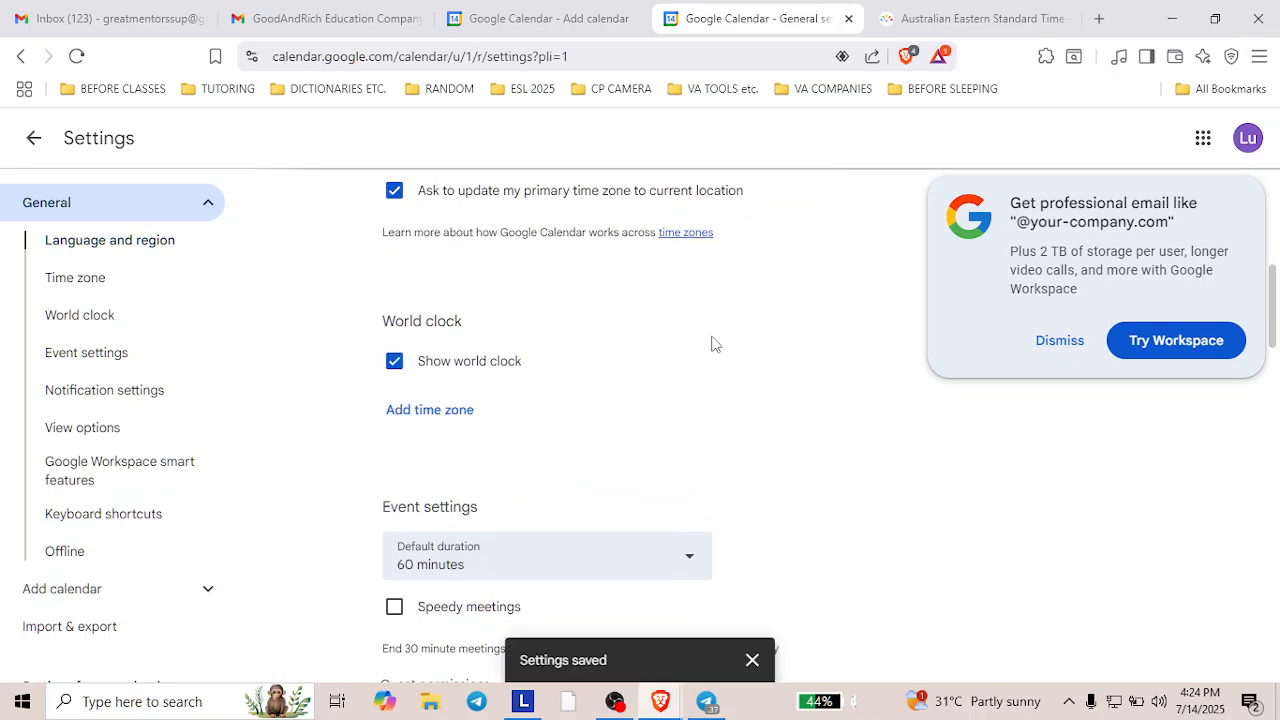
click(417, 422)
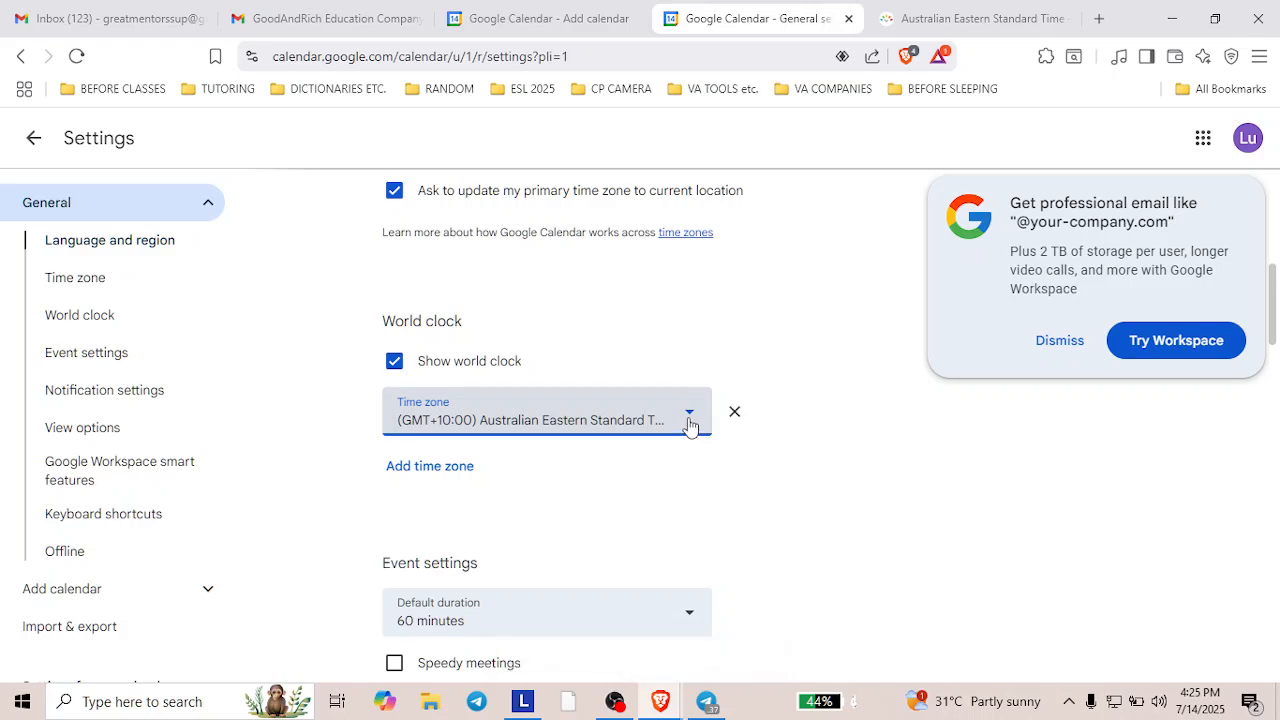
click(689, 425)
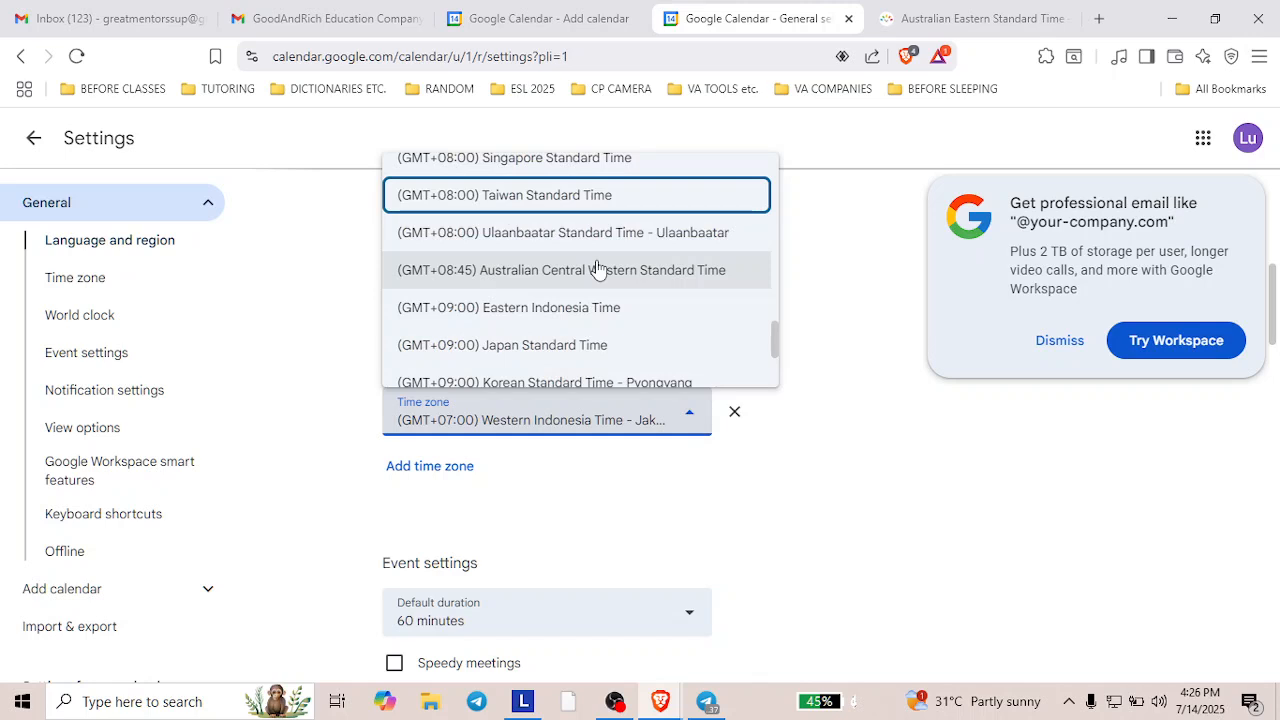
click(586, 193)
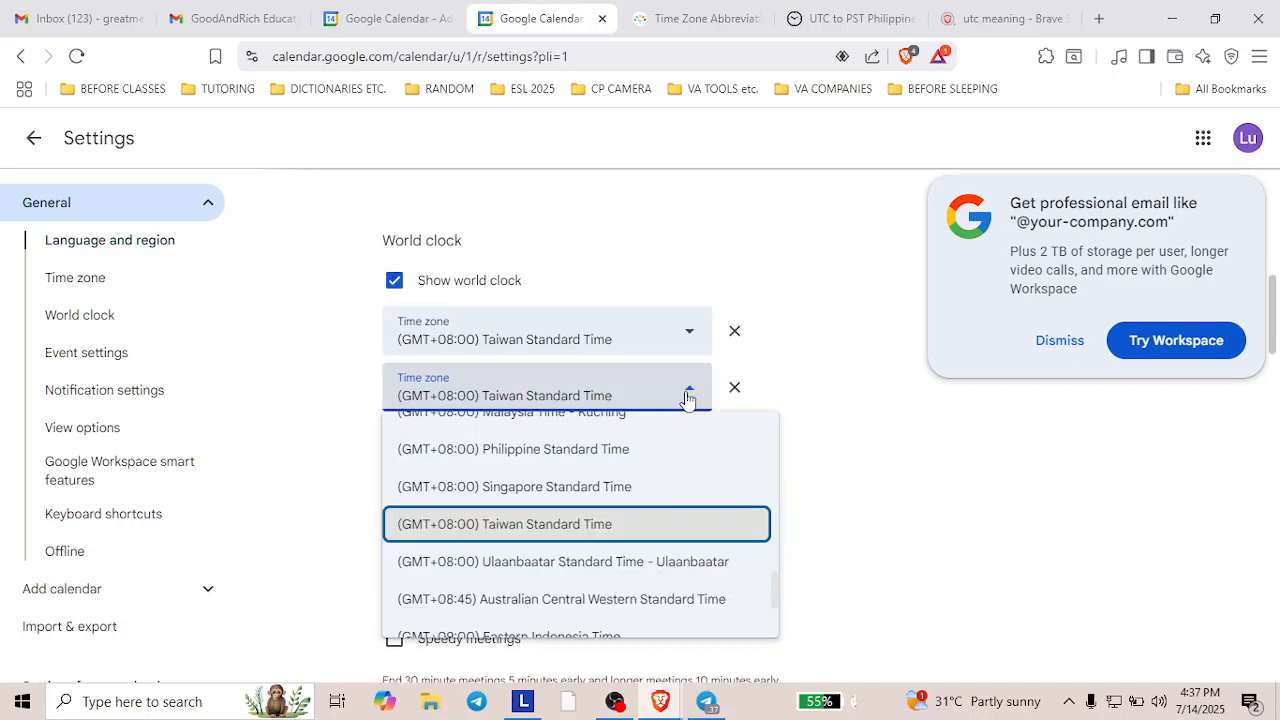
Step: Set the second world clock time zone to (GMT-08:00) Alaska Time - Sitka
key(Down)
key(Down)
key(Down)
key(Down)
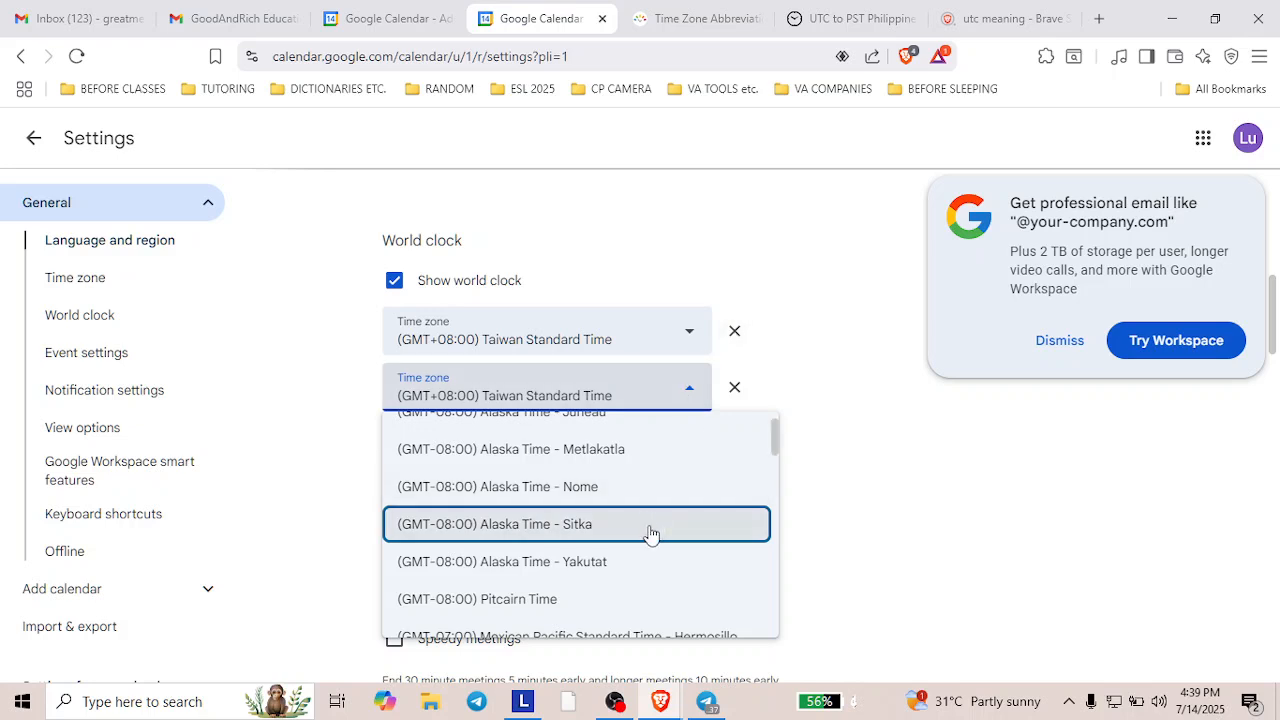
click(497, 541)
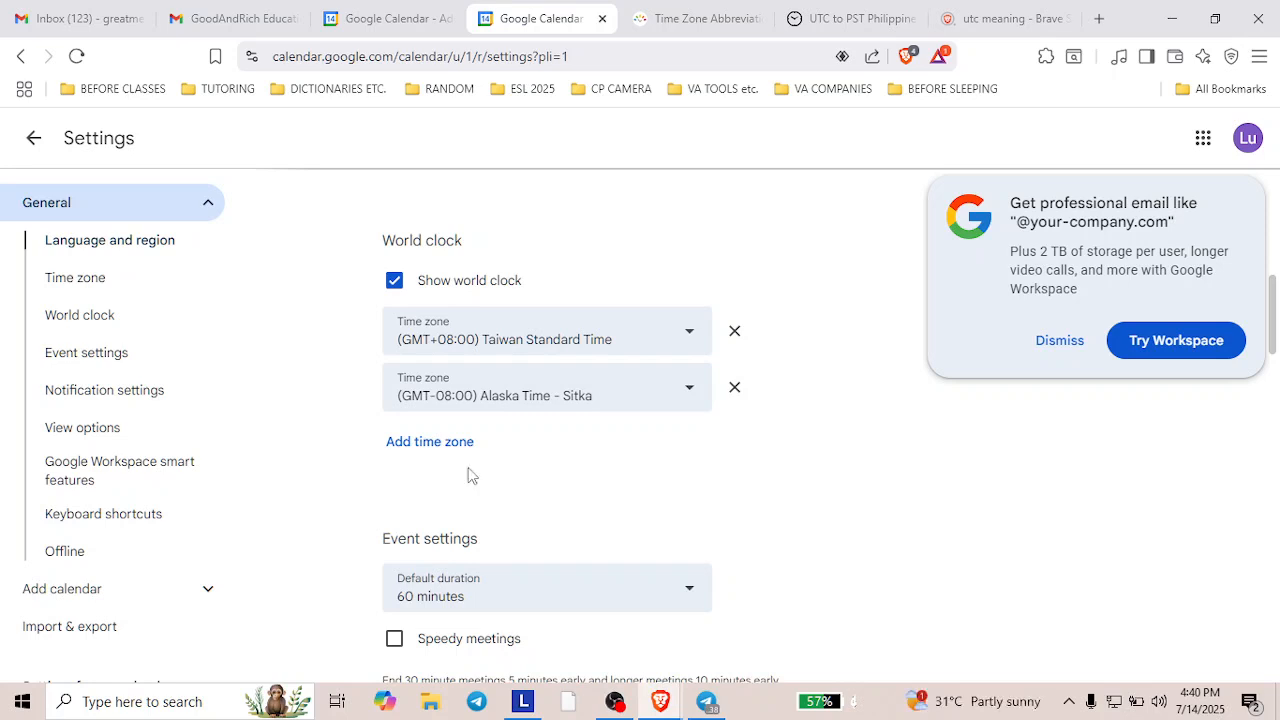
Step: Add a third world clock time zone, consult the Australia time search results, and choose (GMT+10:00) Australian Eastern Time - Melbourne
click(414, 451)
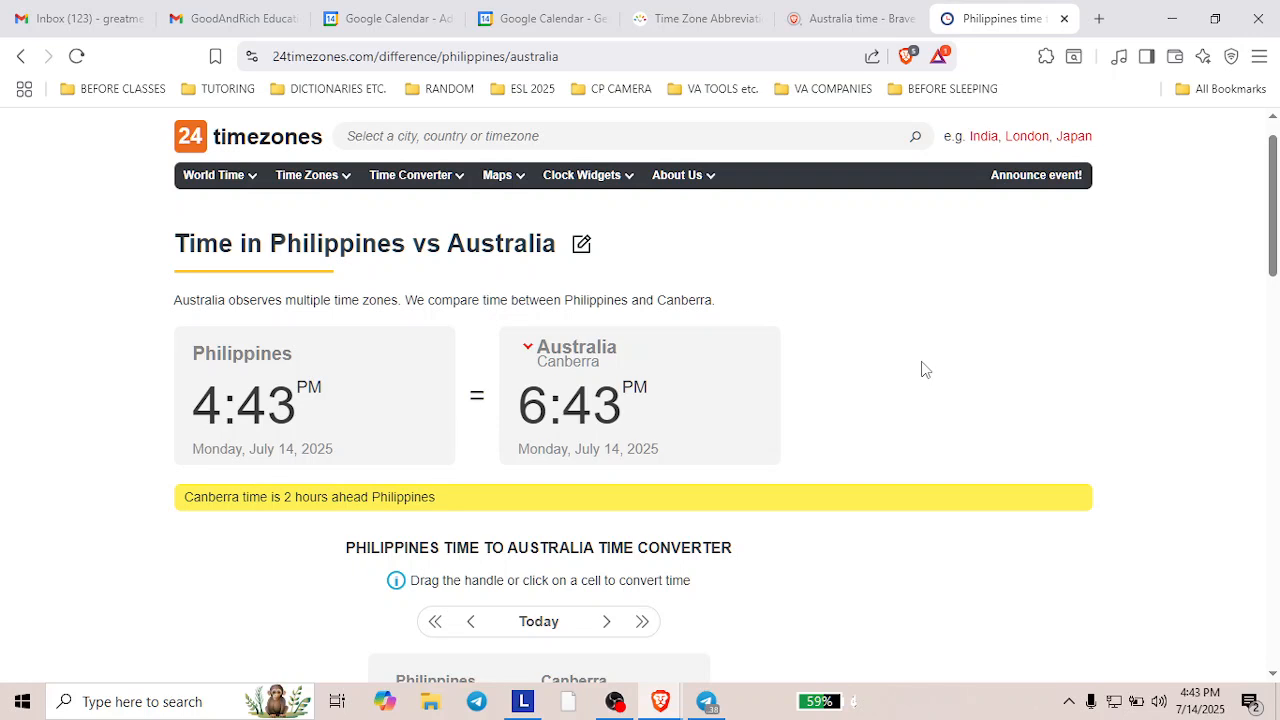
click(880, 18)
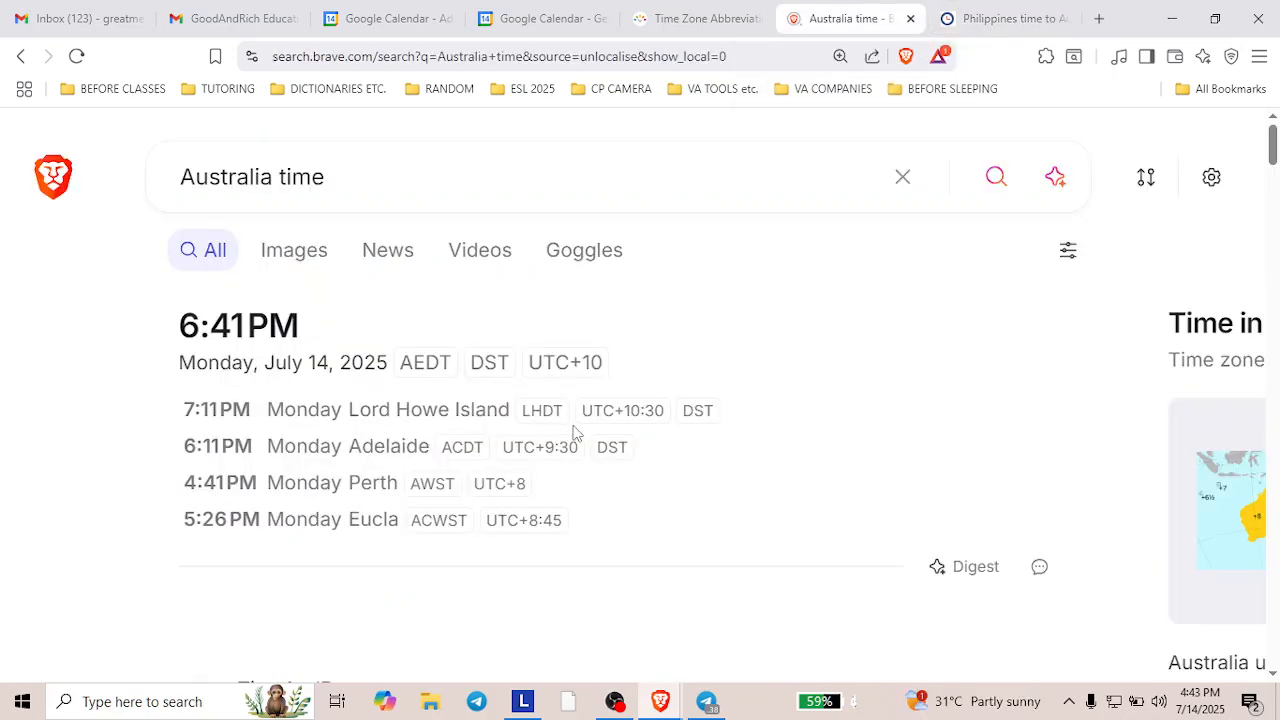
drag(580, 417, 676, 418)
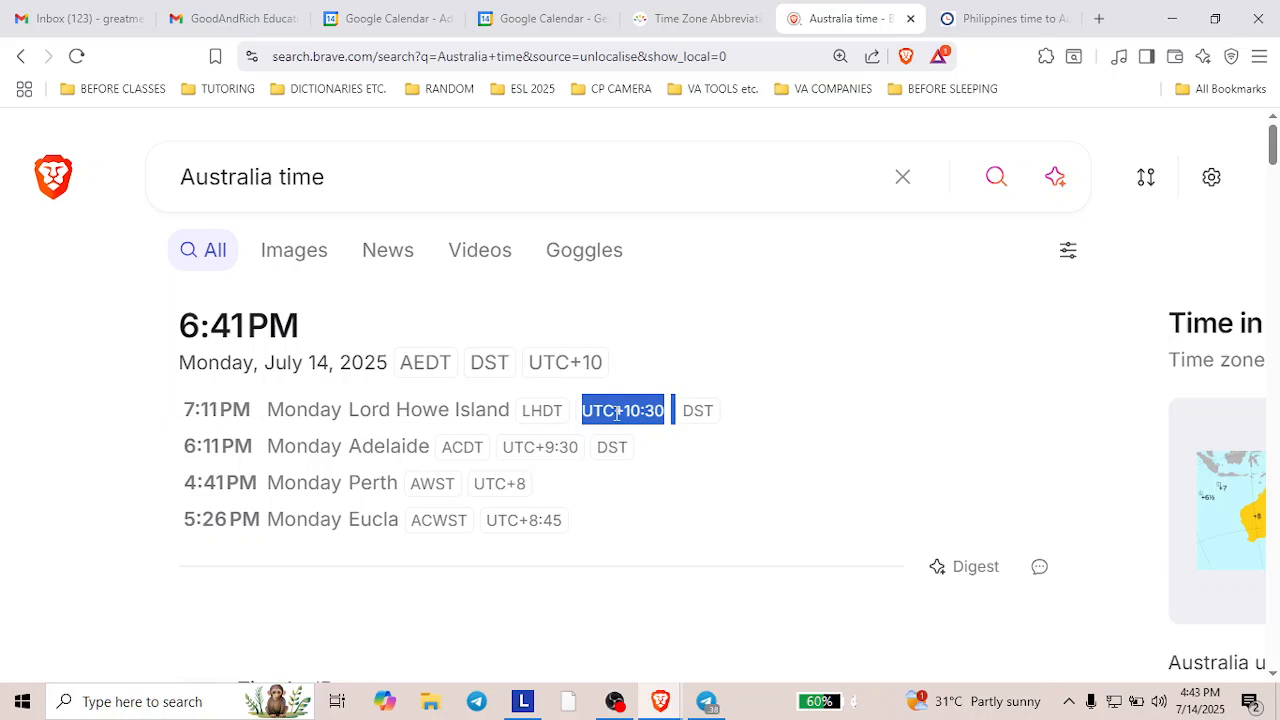
scroll(617, 412, down, 1)
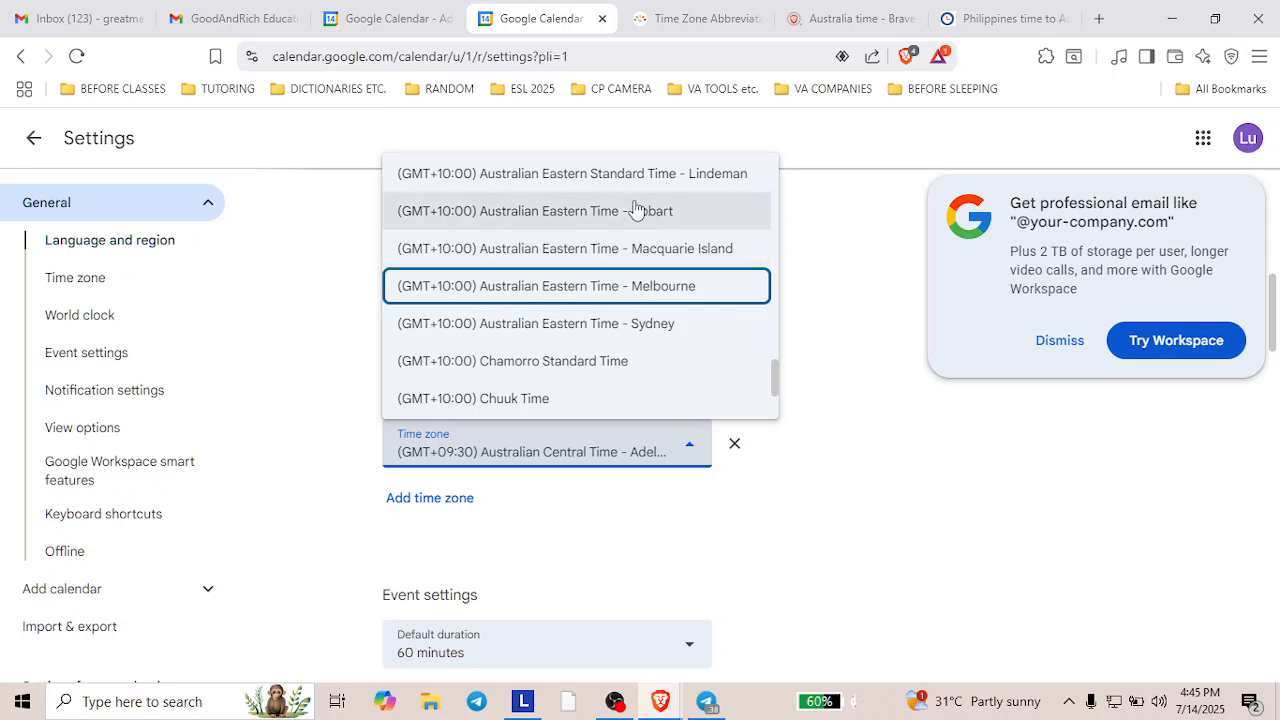
click(545, 288)
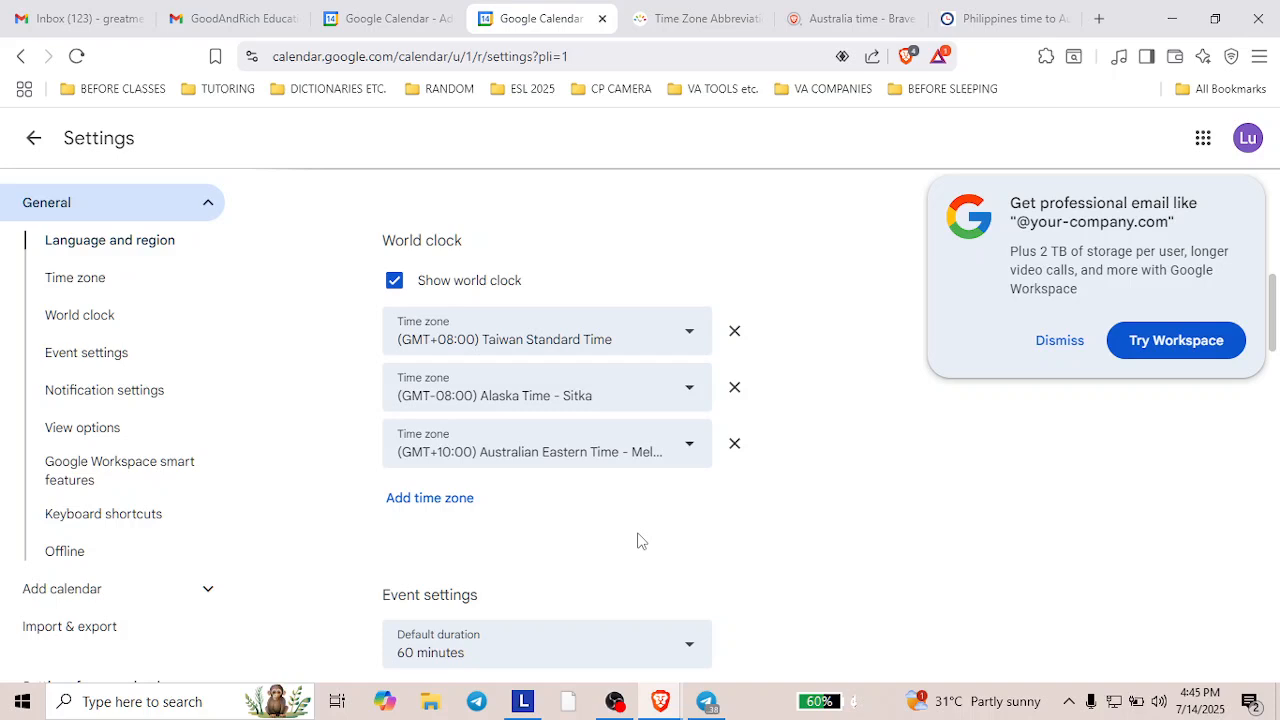
Step: Dismiss the Google Workspace promotion and set the default event duration to 30 minutes
click(1060, 340)
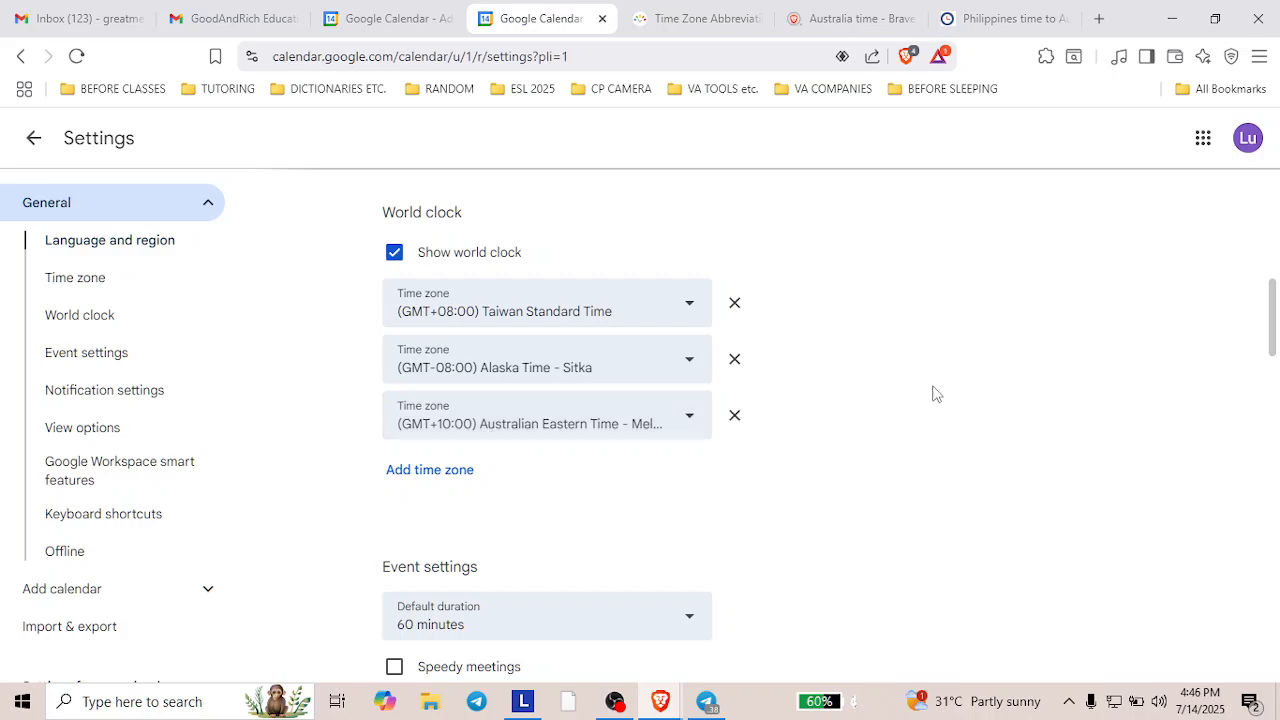
drag(1274, 316, 1274, 346)
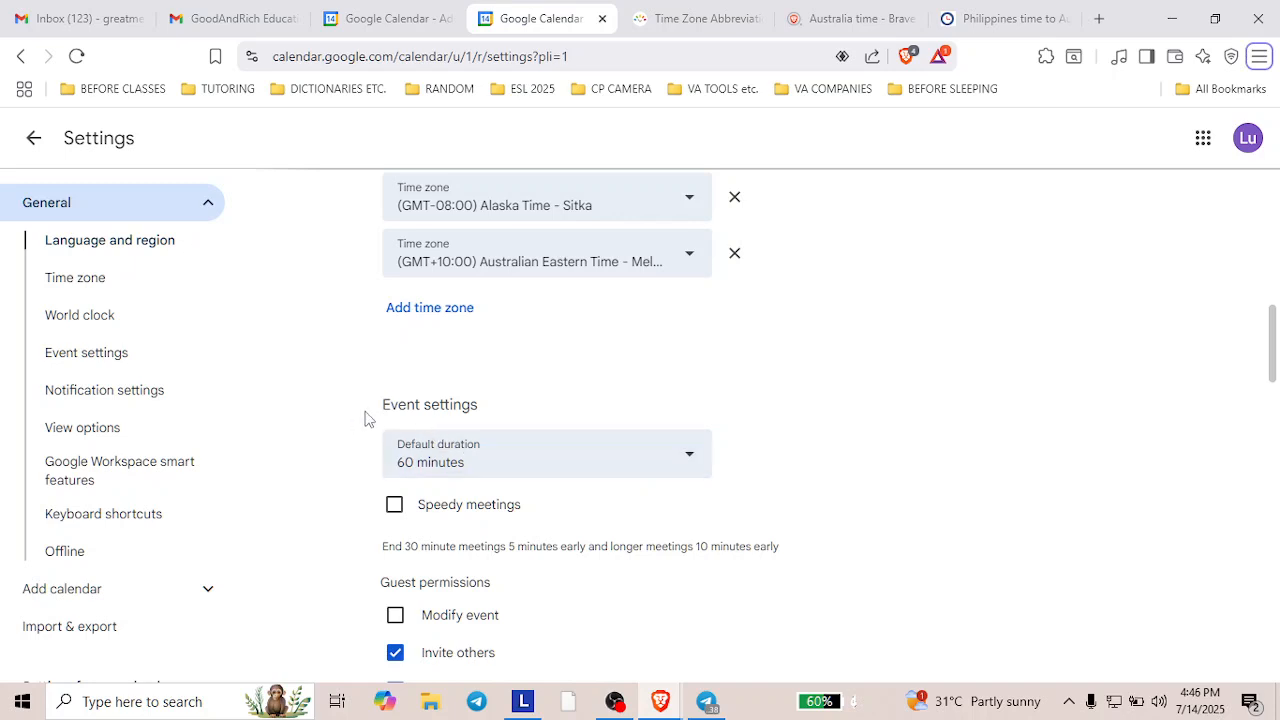
click(665, 470)
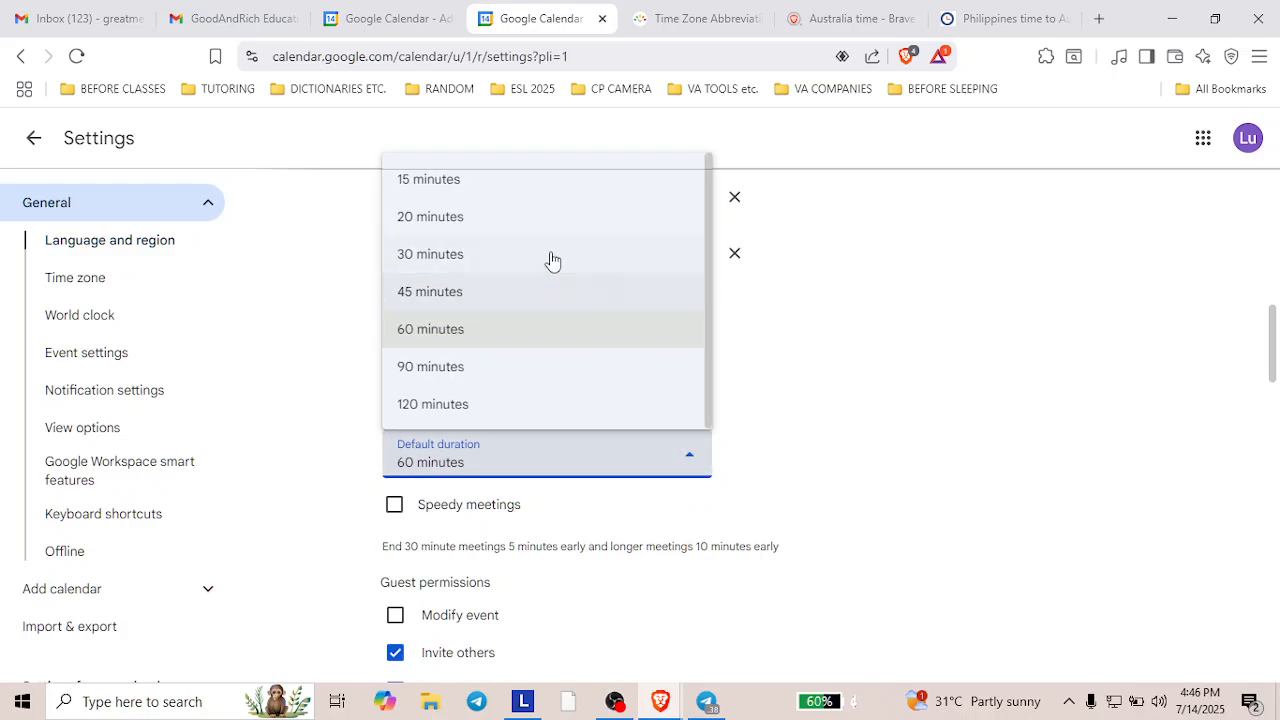
click(448, 258)
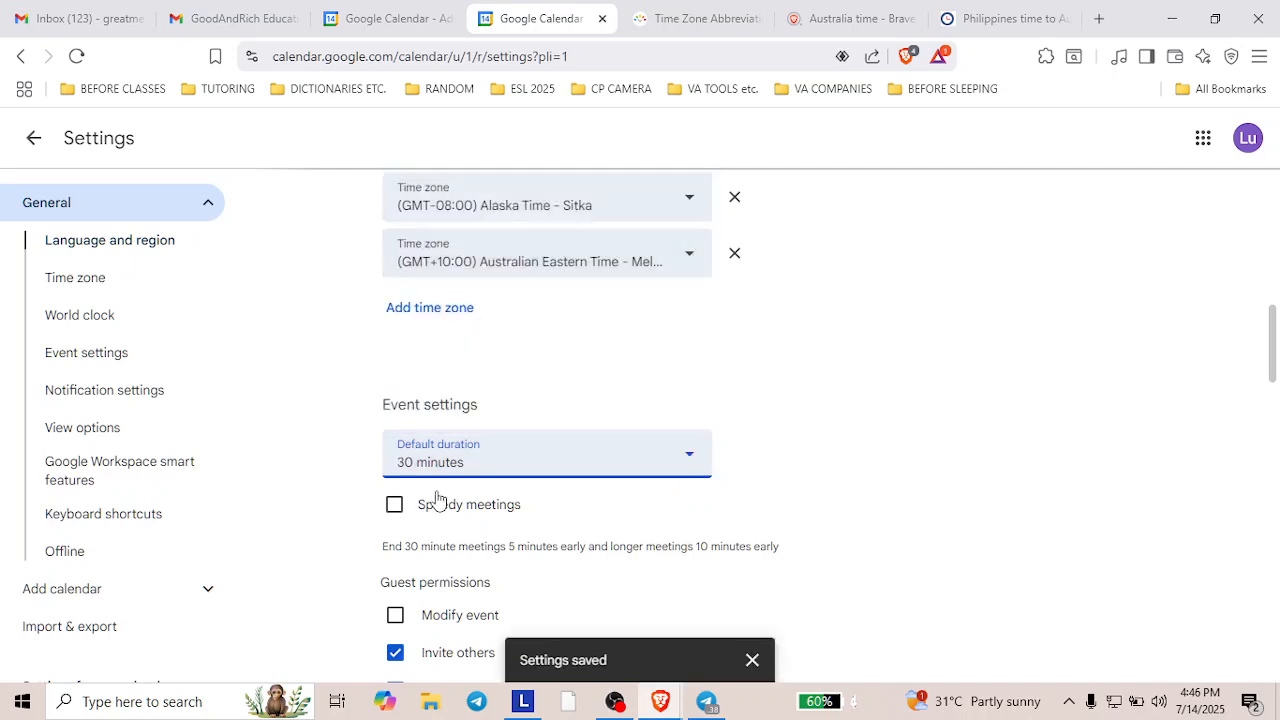
Step: Try the Speedy meetings option and browse the shortened default duration choices it offers
click(394, 508)
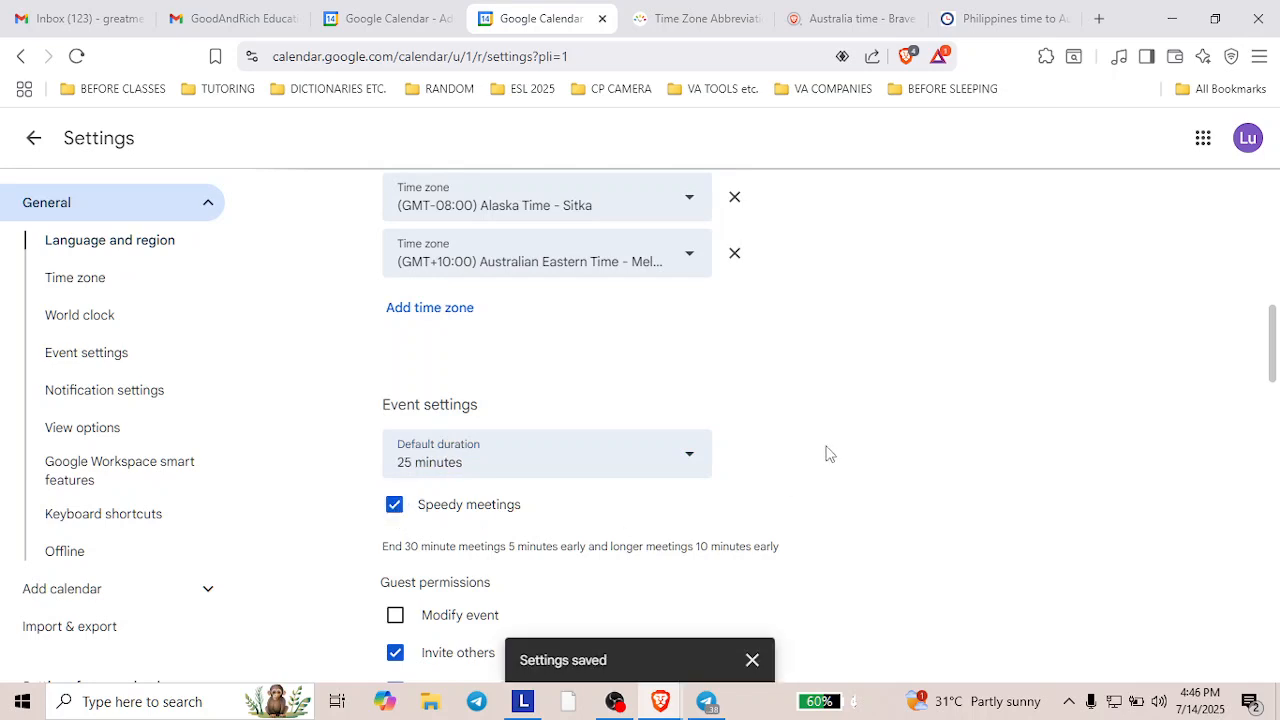
click(582, 470)
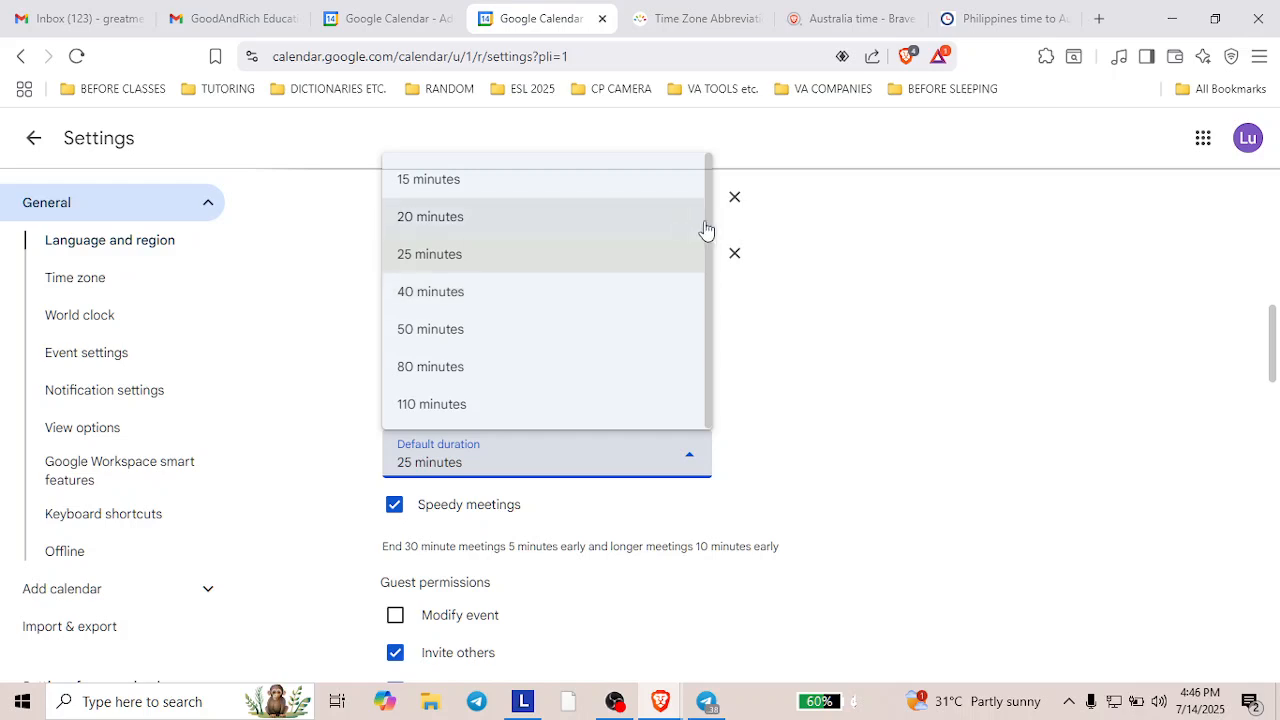
key(Up)
key(Up)
key(Down)
key(Down)
key(Down)
key(Down)
key(Down)
key(Down)
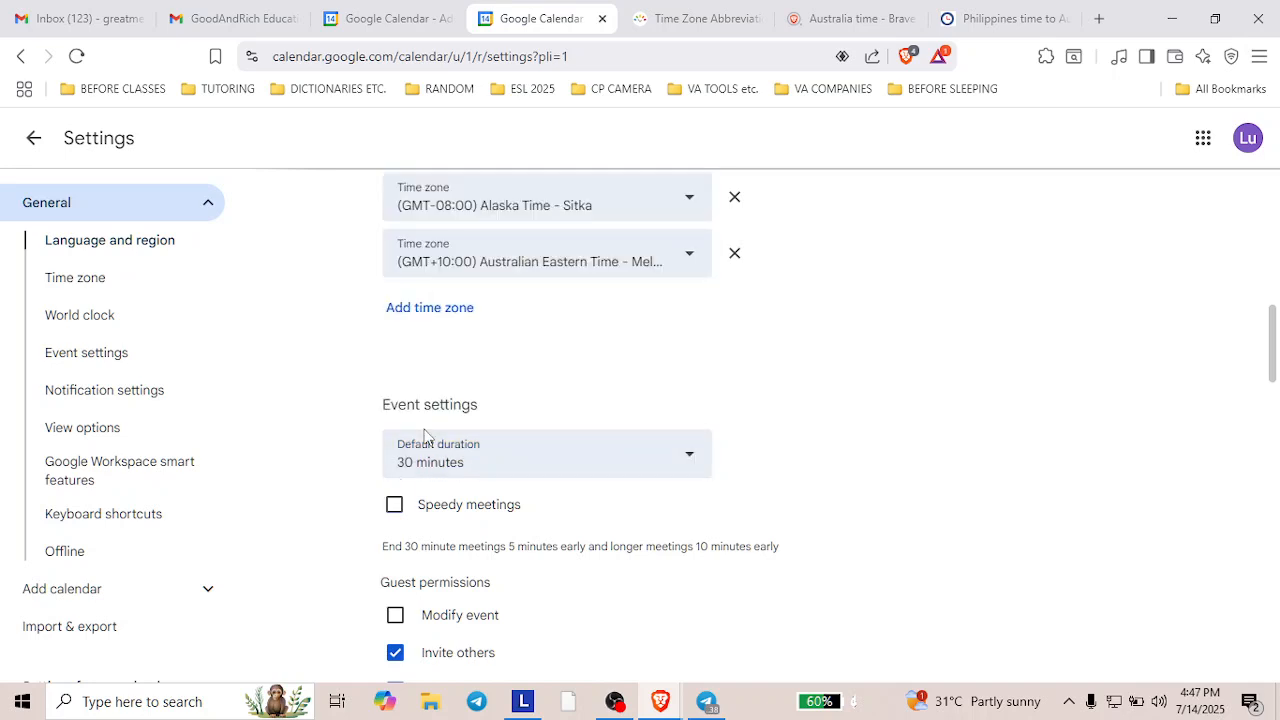
Step: Toggle the Speedy meetings option on and off to compare its effect on the default event duration, leaving it off
click(395, 506)
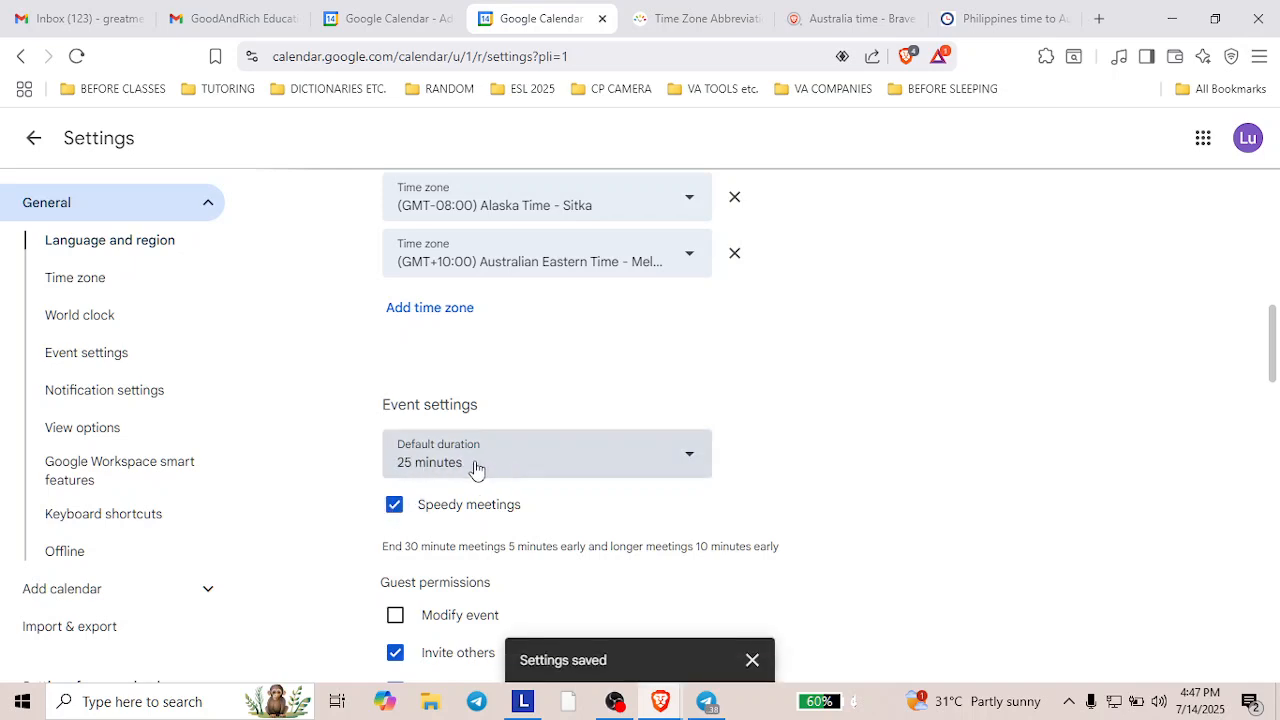
click(395, 506)
scroll(543, 470, down, 2)
click(395, 347)
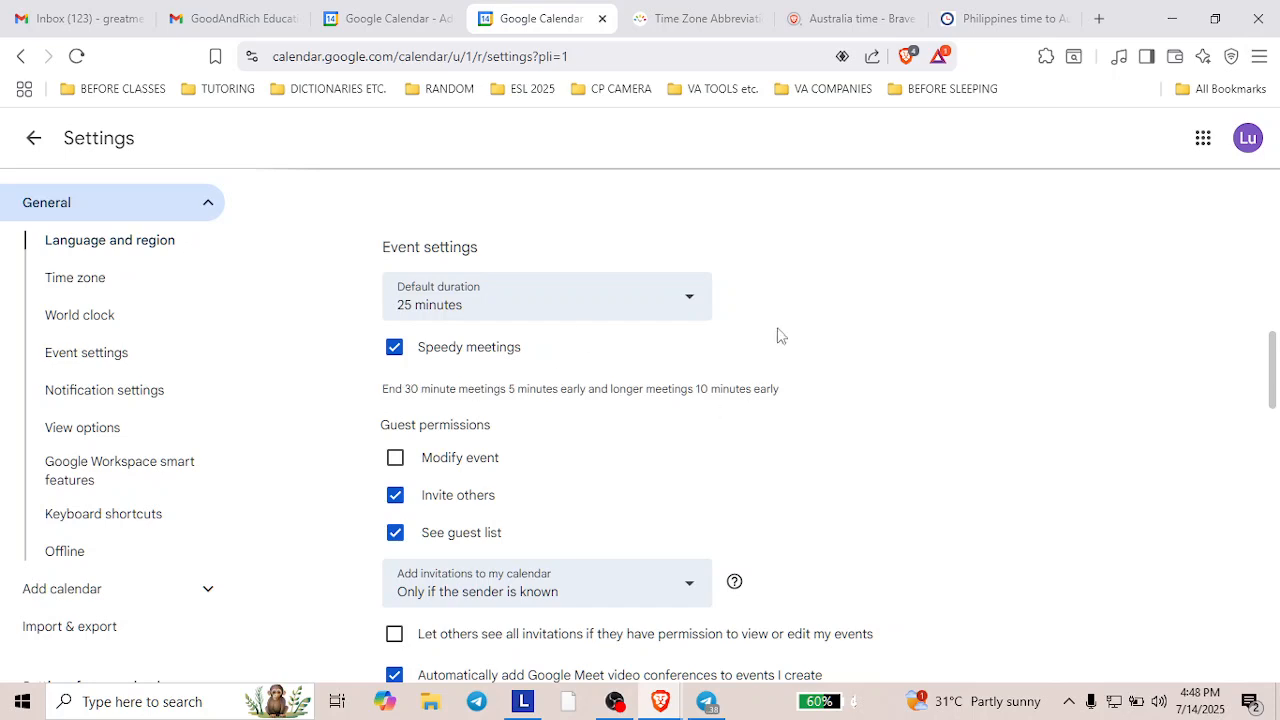
click(396, 350)
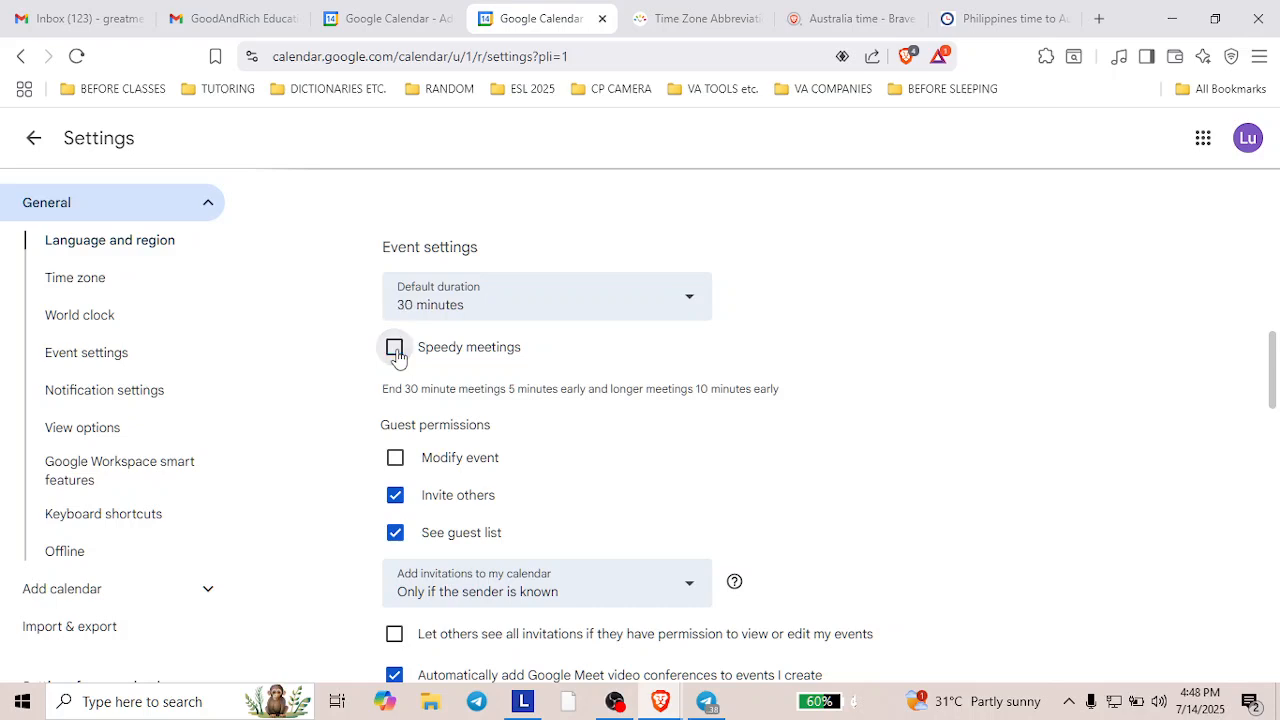
Step: Review the guest permissions, the world clock list and the remaining general settings down to the Offline section
scroll(722, 348, down, 1)
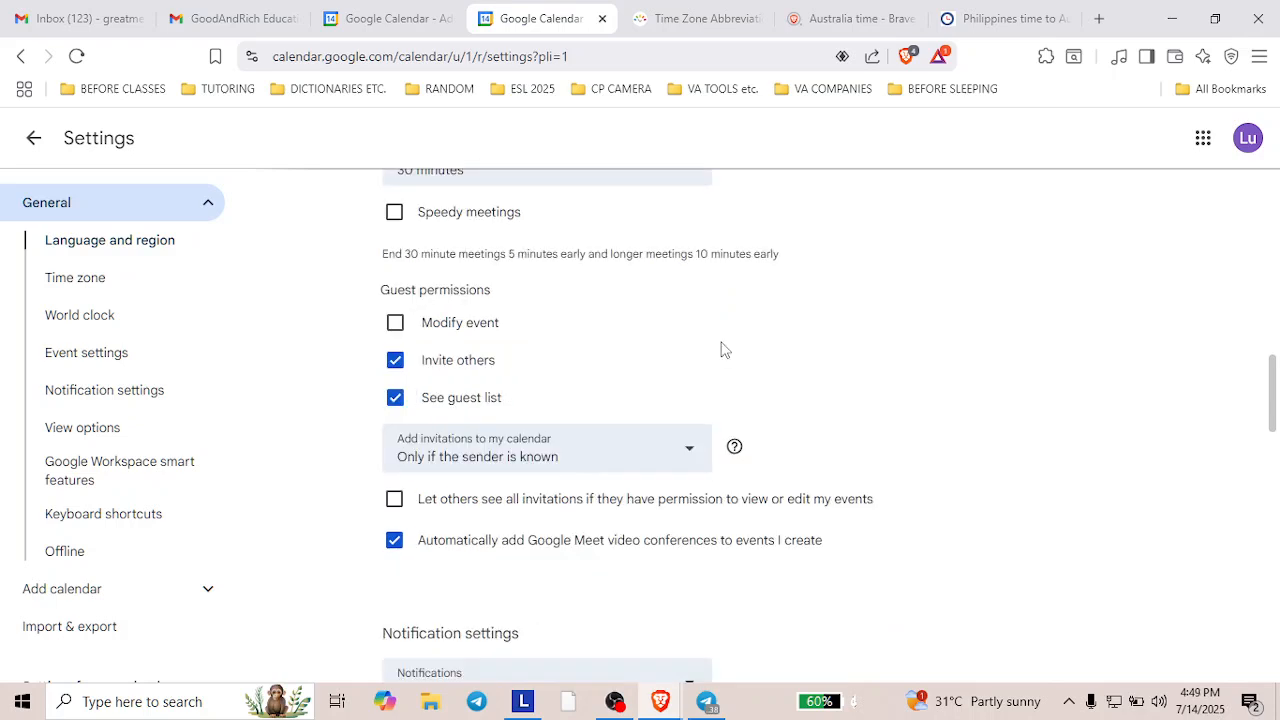
drag(376, 296, 500, 305)
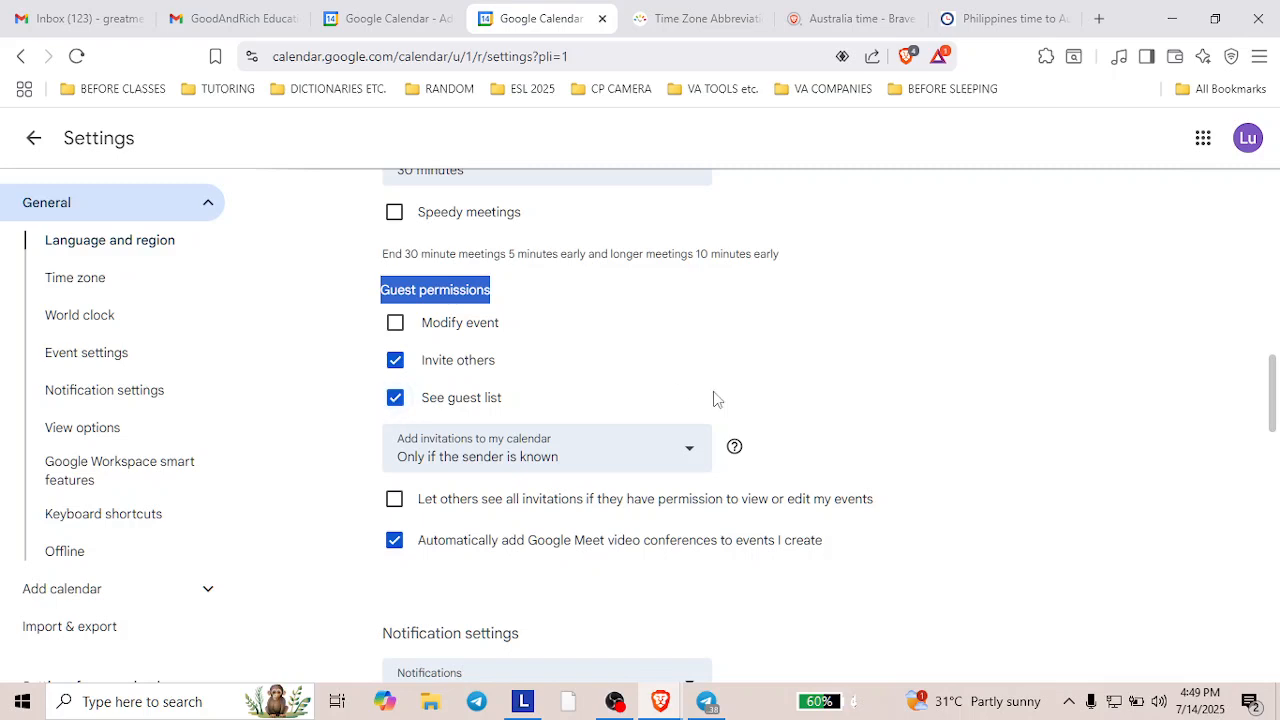
click(857, 340)
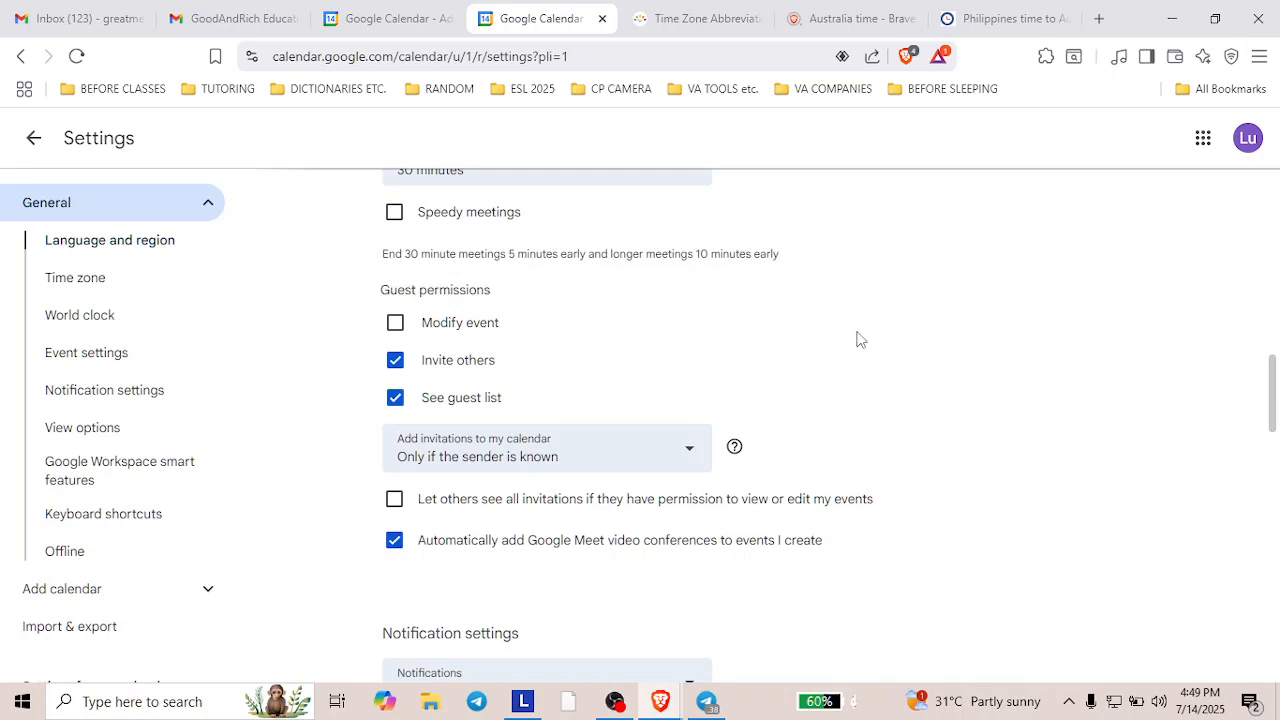
scroll(857, 340, up, 5)
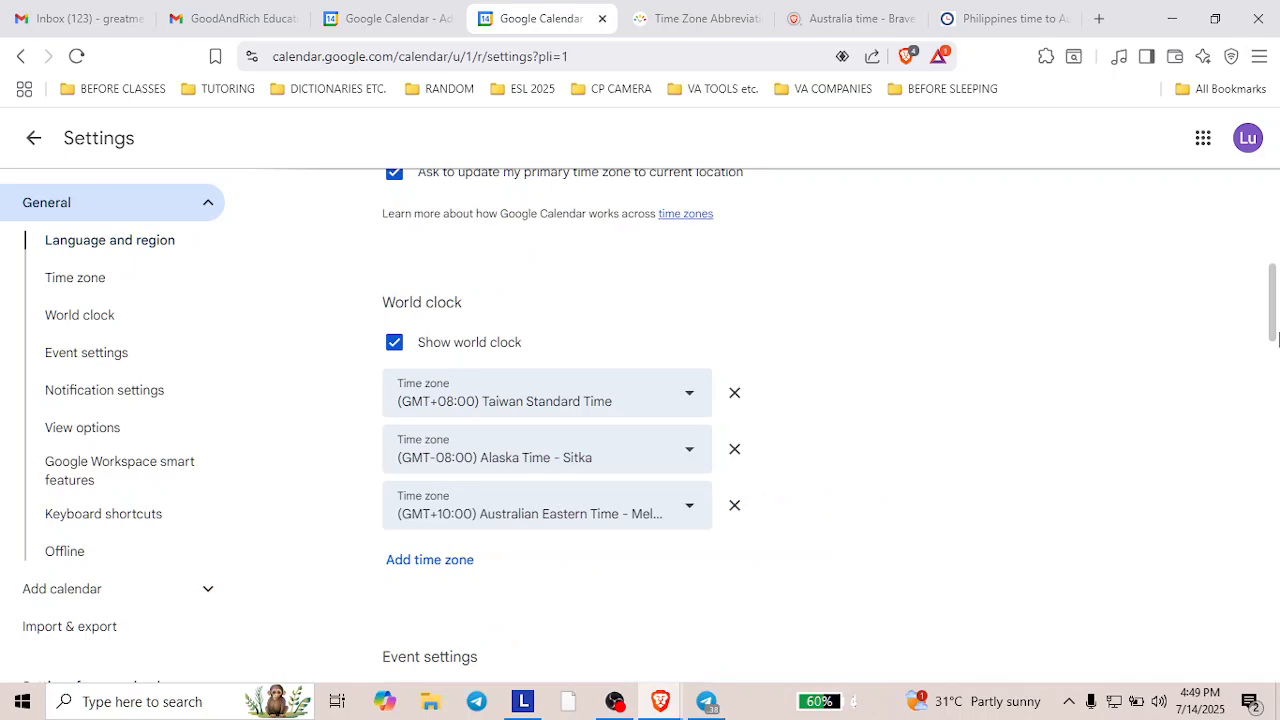
drag(1273, 325, 1275, 669)
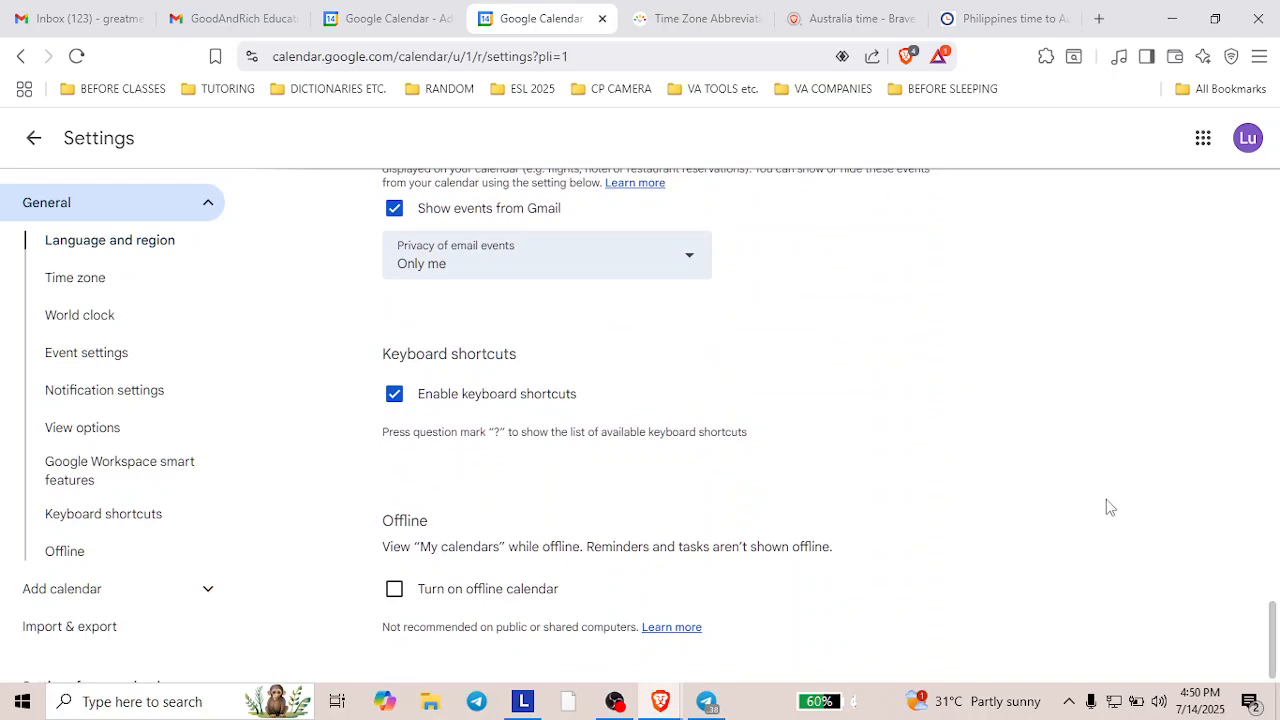
scroll(48, 471, down, 2)
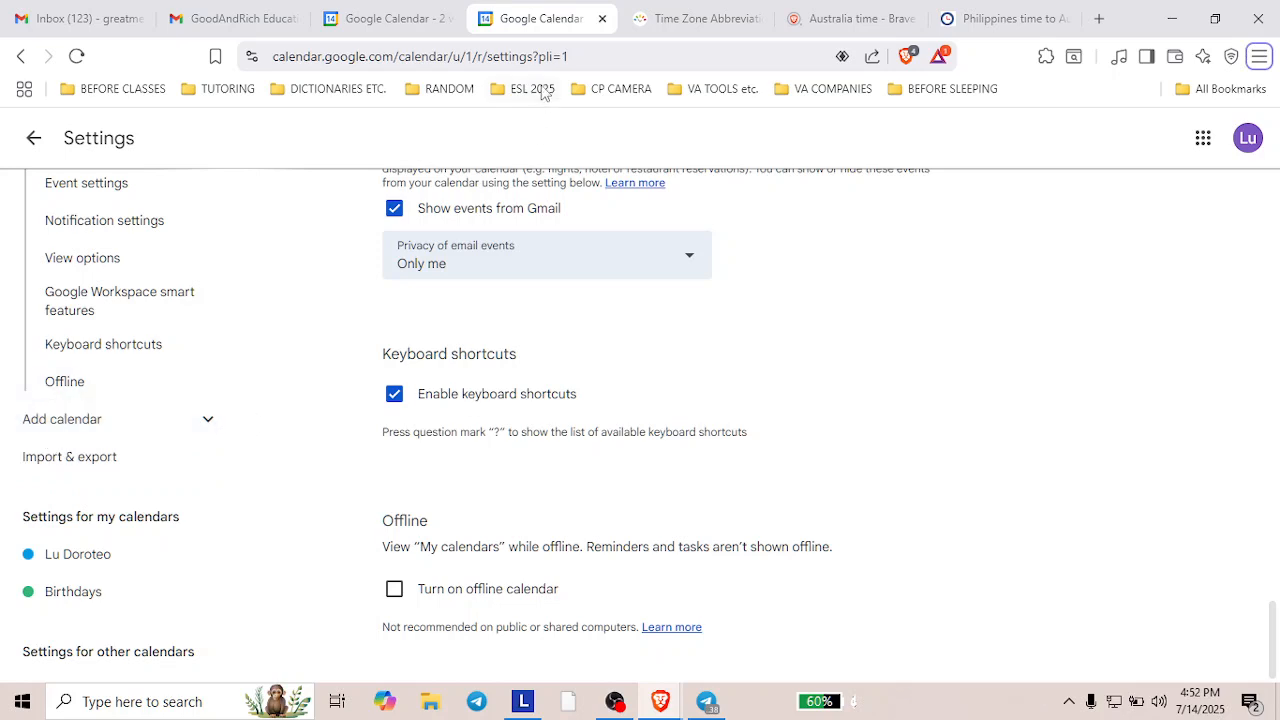
Step: Switch to the GoodAndRich Education Company account's calendar and display Tasks and the shared calendar listed under Other calendars
click(391, 20)
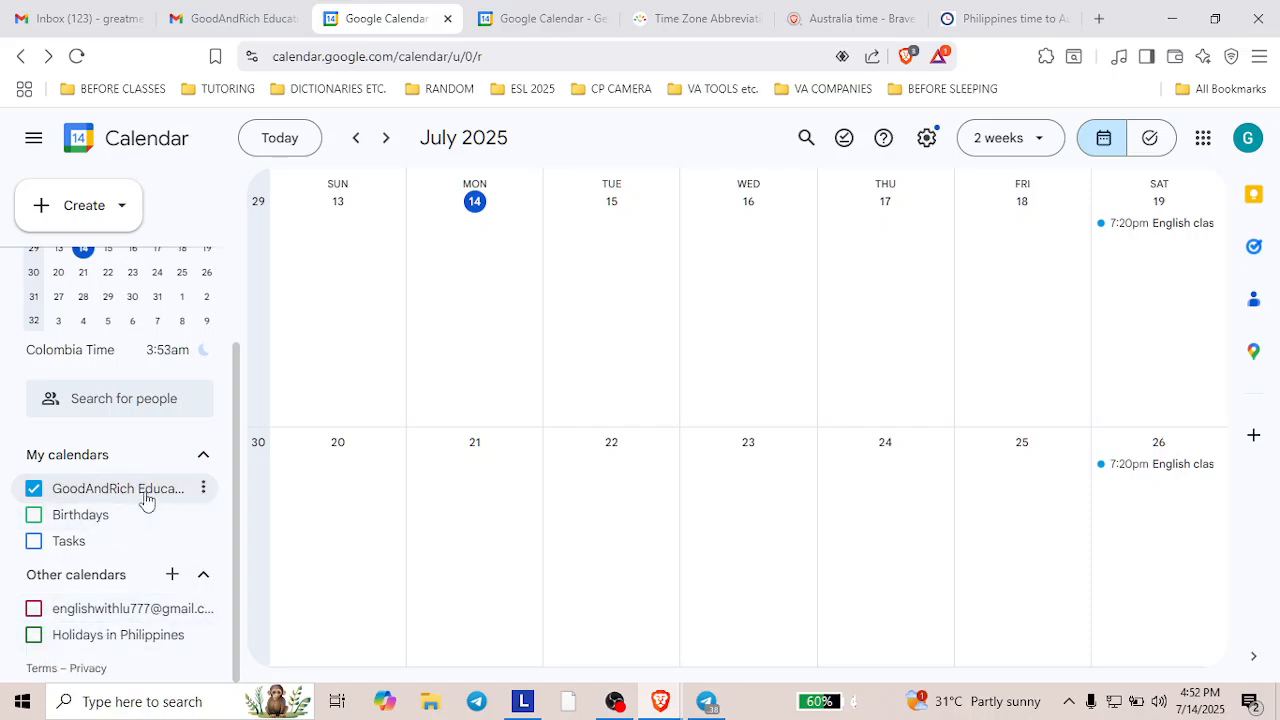
click(33, 544)
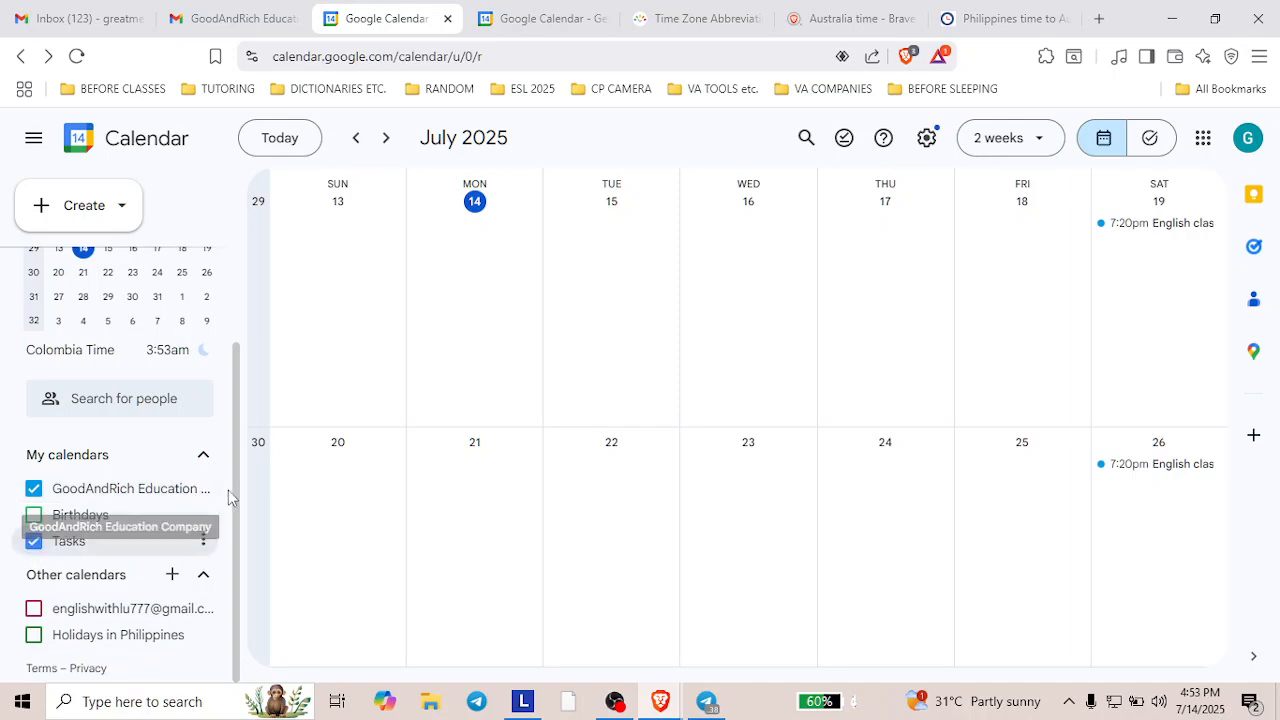
click(34, 609)
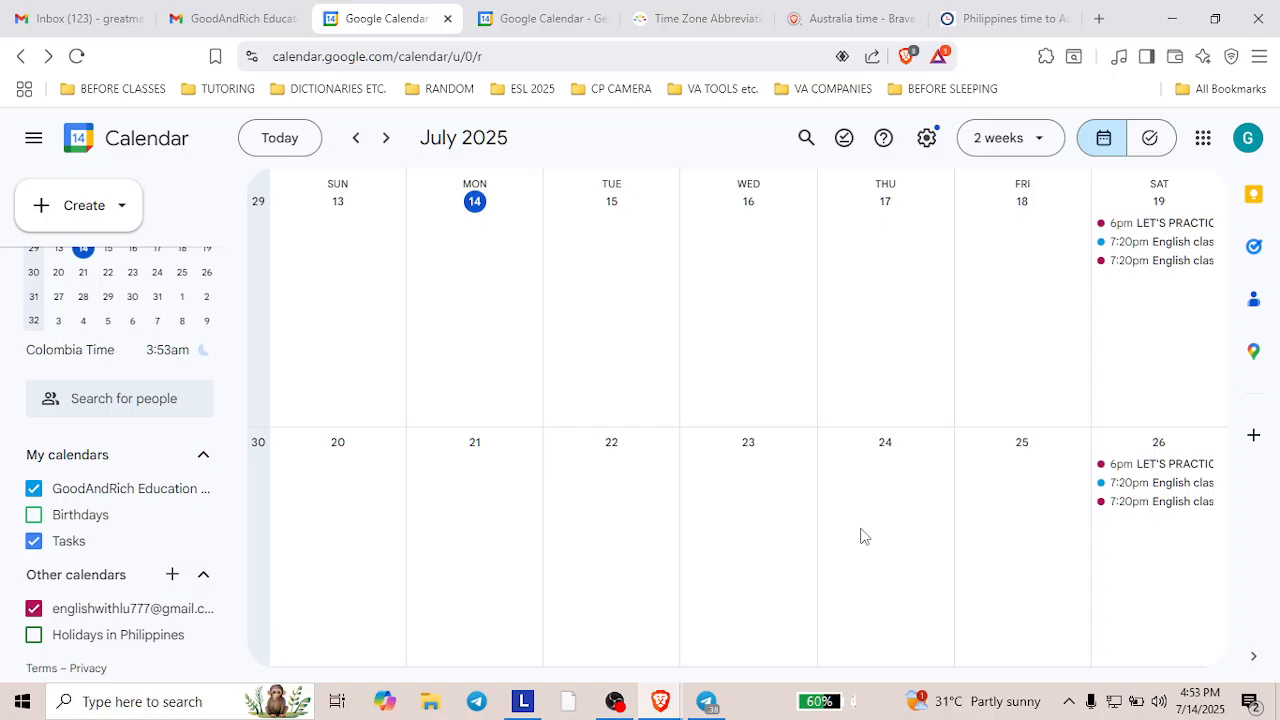
Step: Switch to the Gmail inbox, open the shared calendar notification email, and read who shared it and how to manage notifications or unsubscribe
key(ctrl+1)
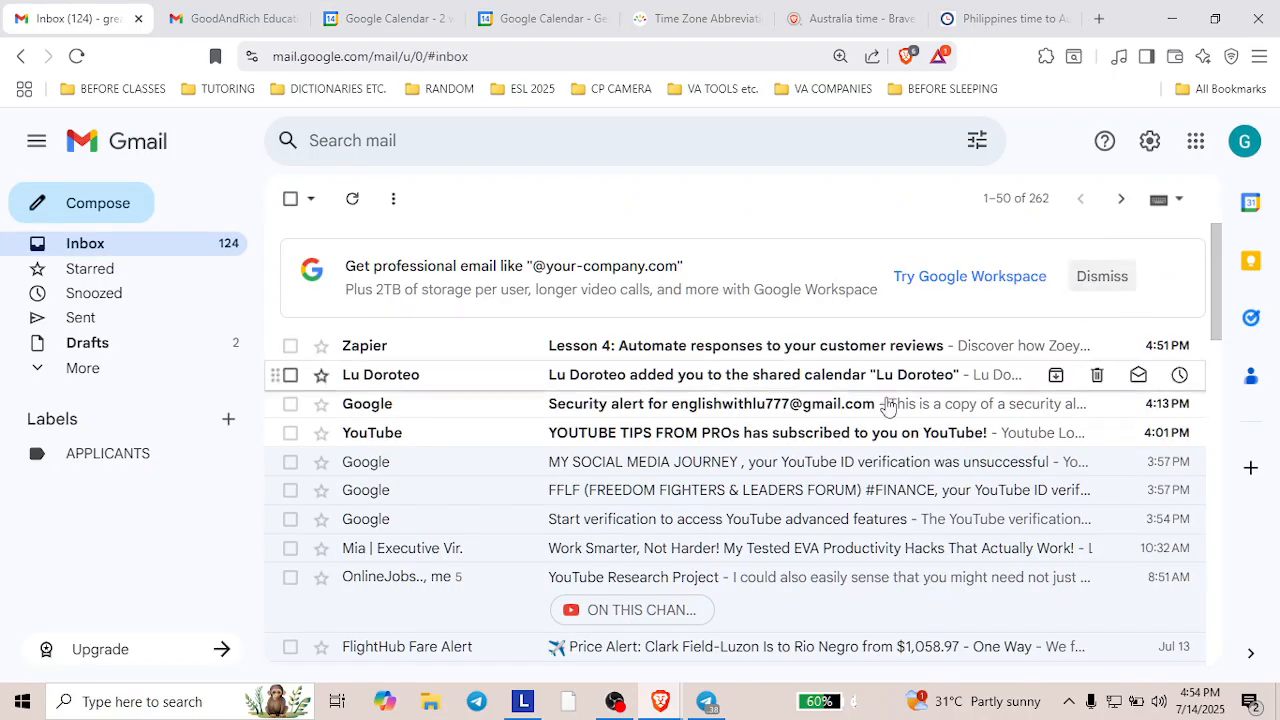
click(752, 381)
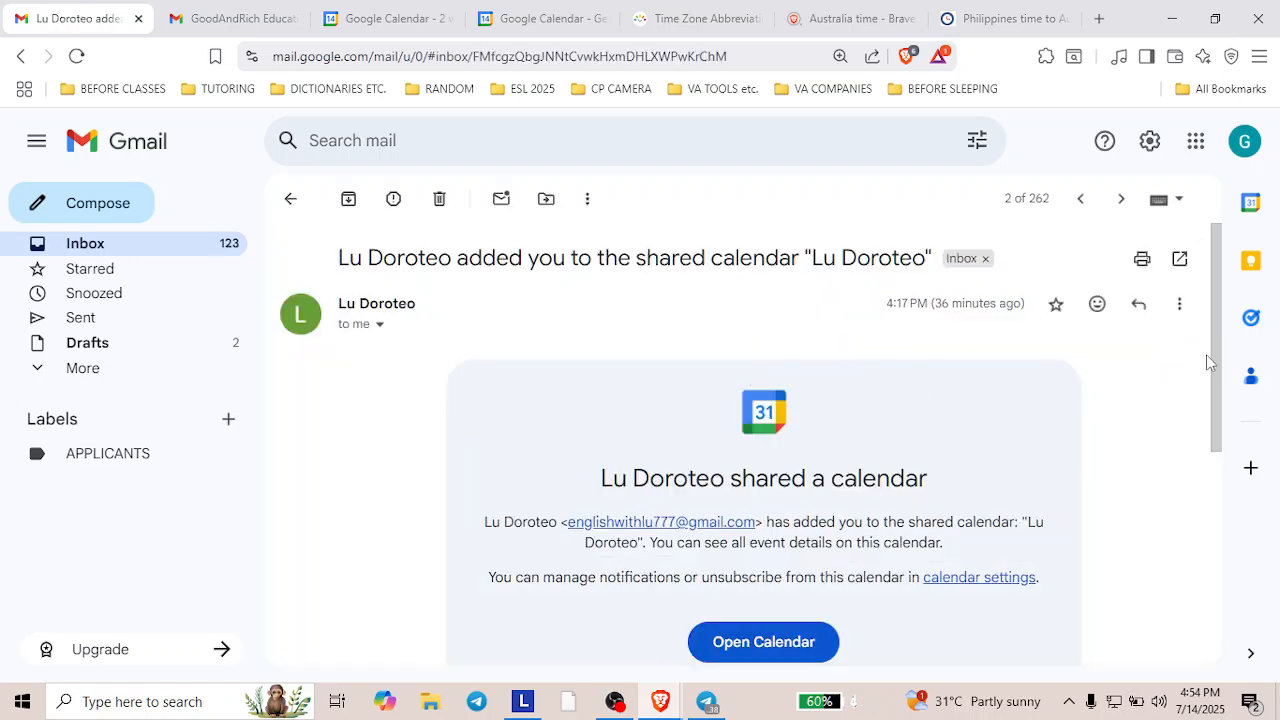
drag(1218, 363, 1217, 409)
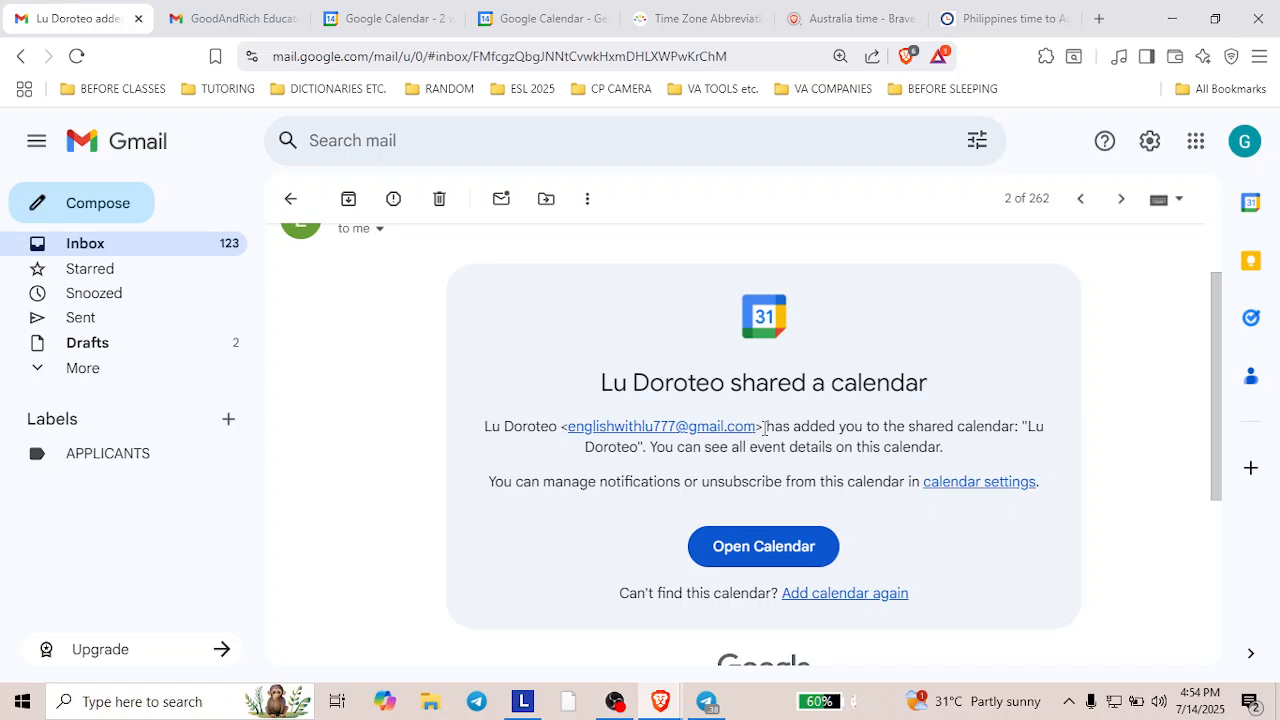
drag(765, 428, 567, 428)
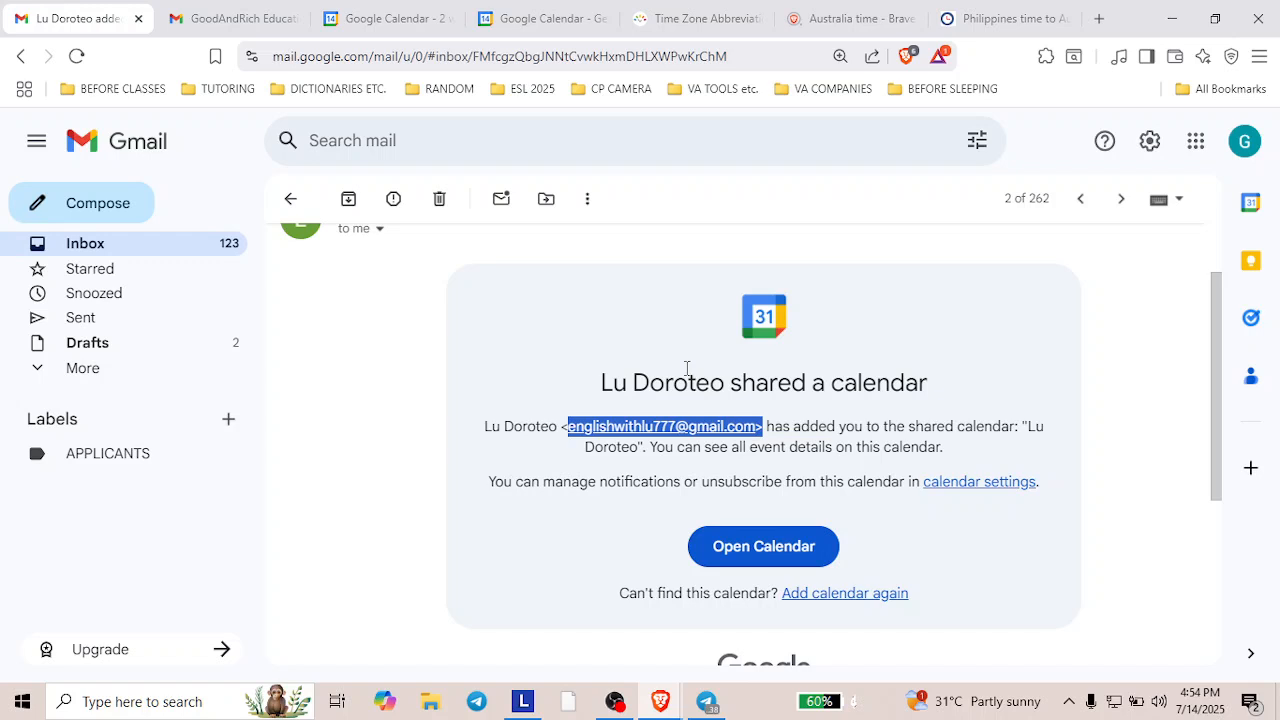
click(687, 368)
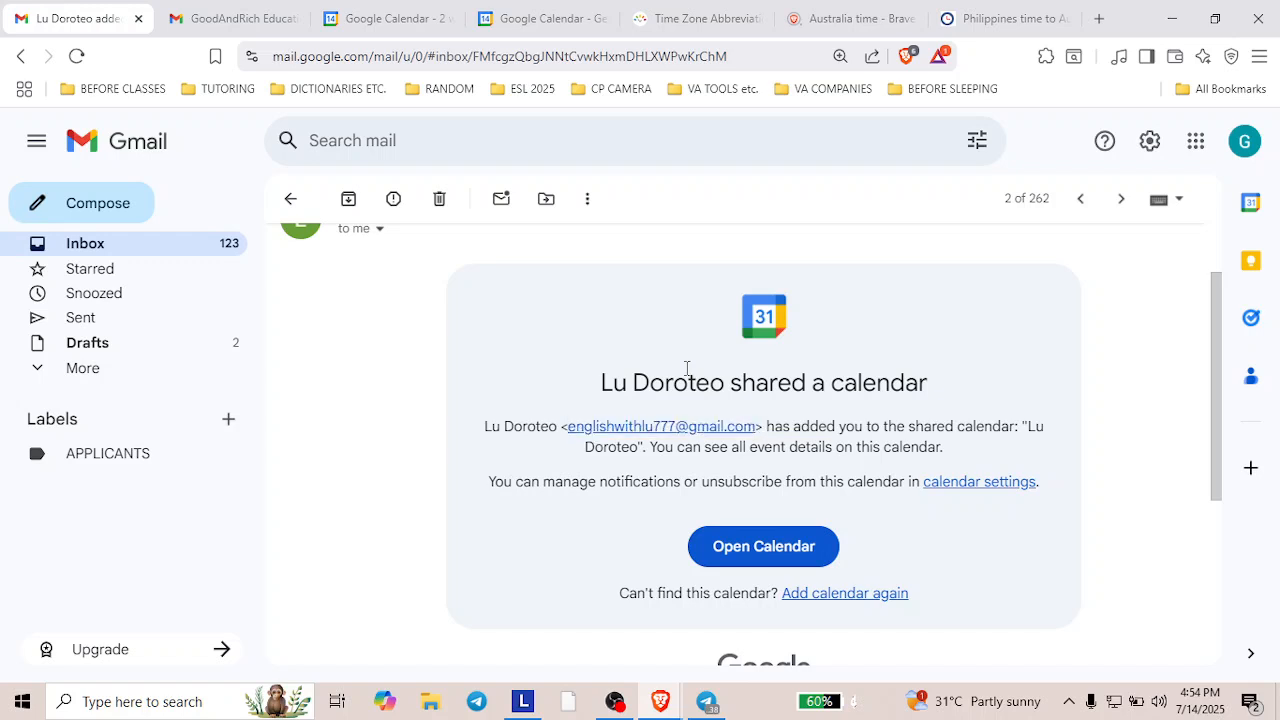
scroll(687, 368, down, 1)
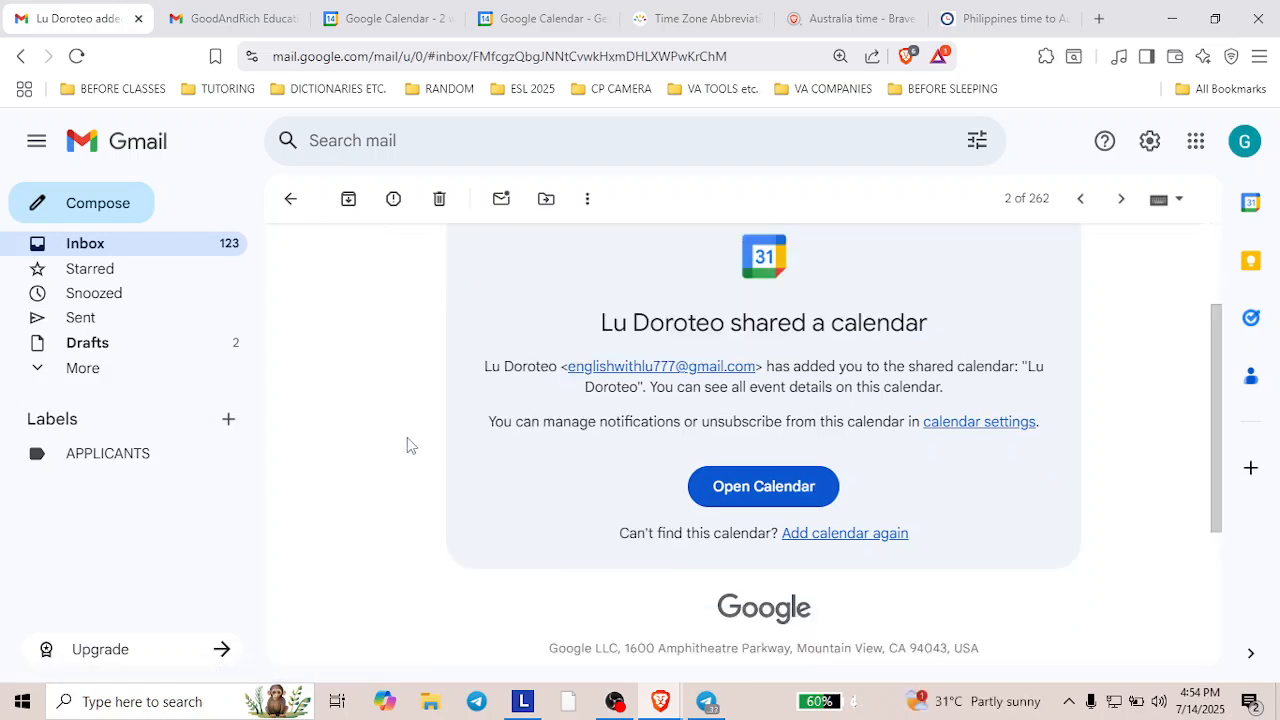
triple_click(483, 422)
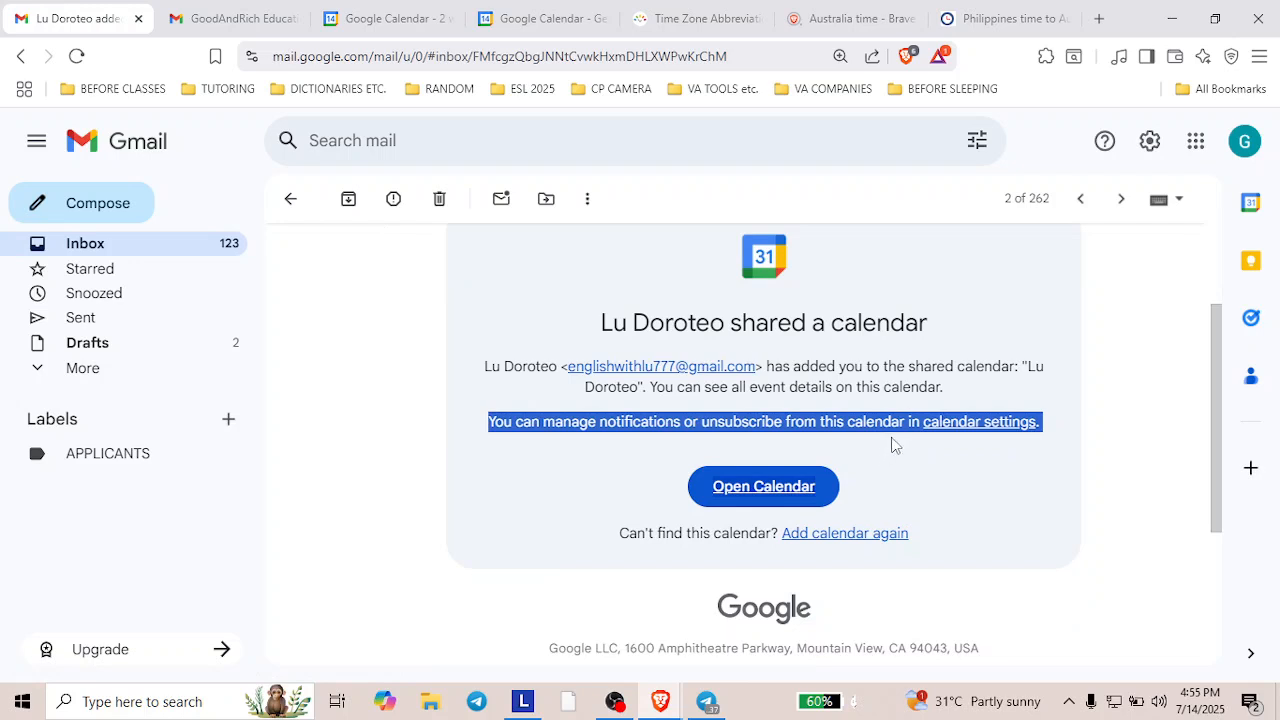
shift+click(892, 440)
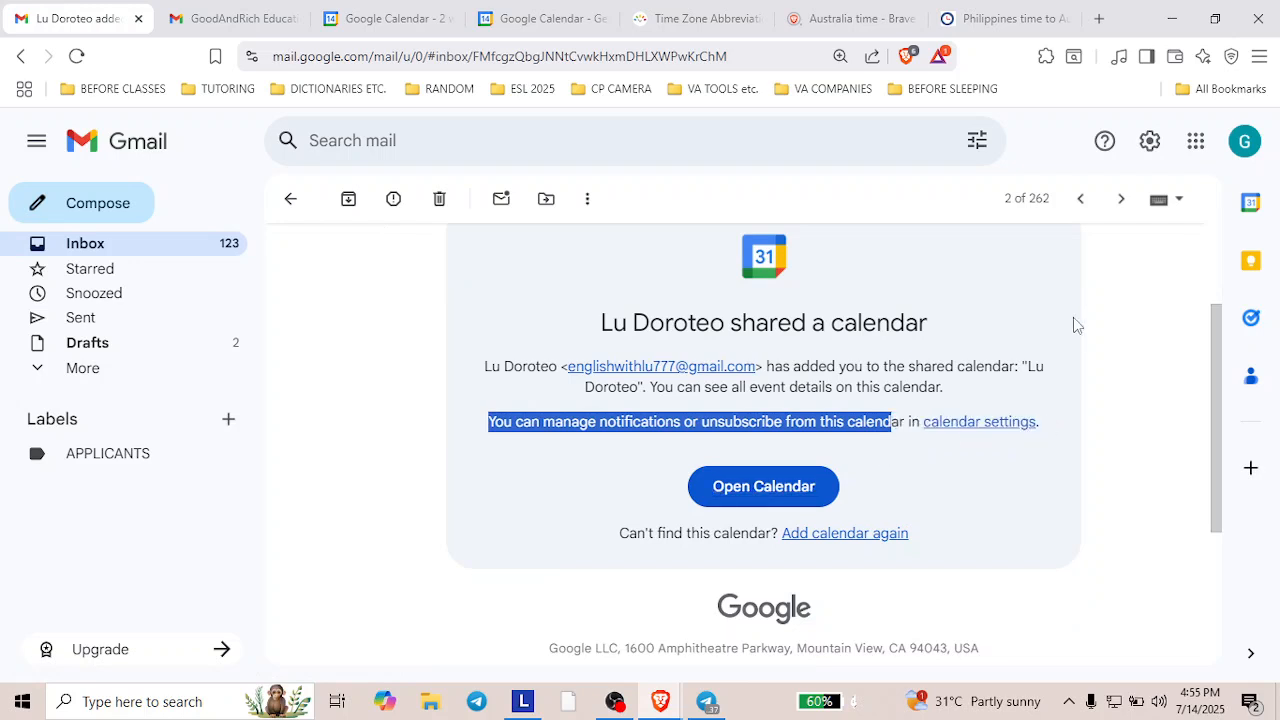